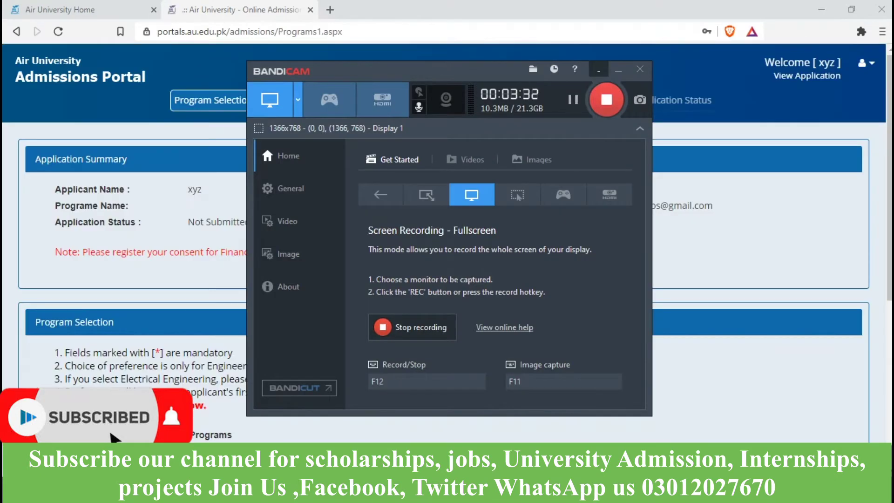
# Step: Hide the Bandicam recorder and scroll down to the Master's and PhD program options
pyautogui.click(618, 70)
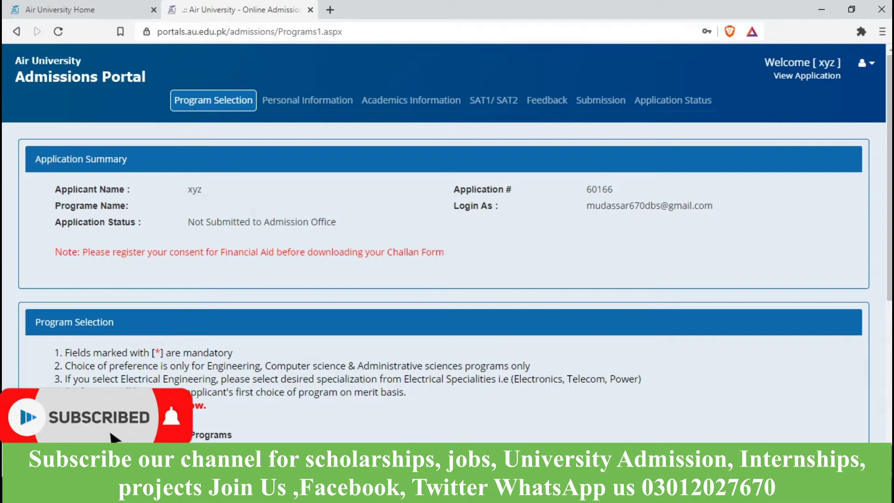
pyautogui.scroll(-1, 443, 279)
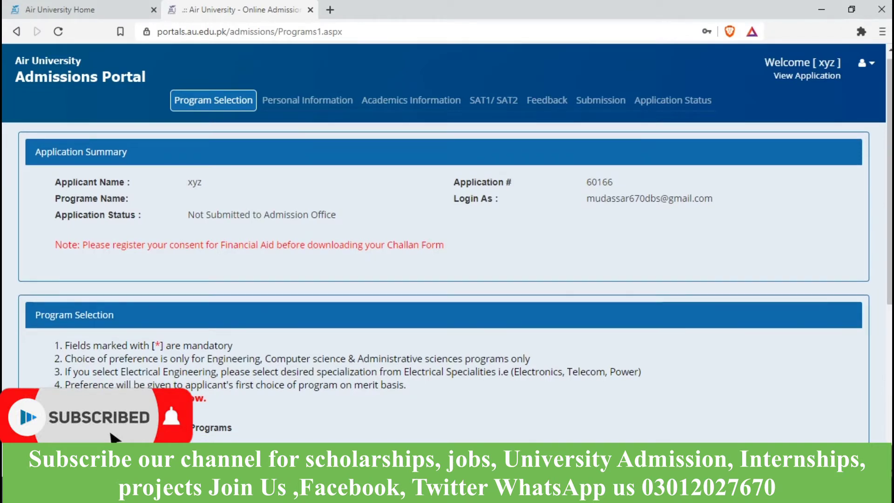
pyautogui.scroll(-1, 444, 279)
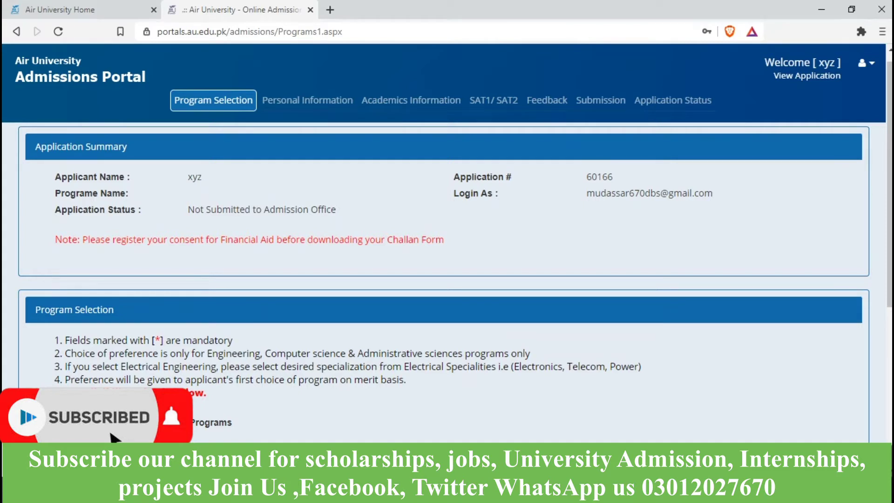
pyautogui.scroll(-2, 447, 280)
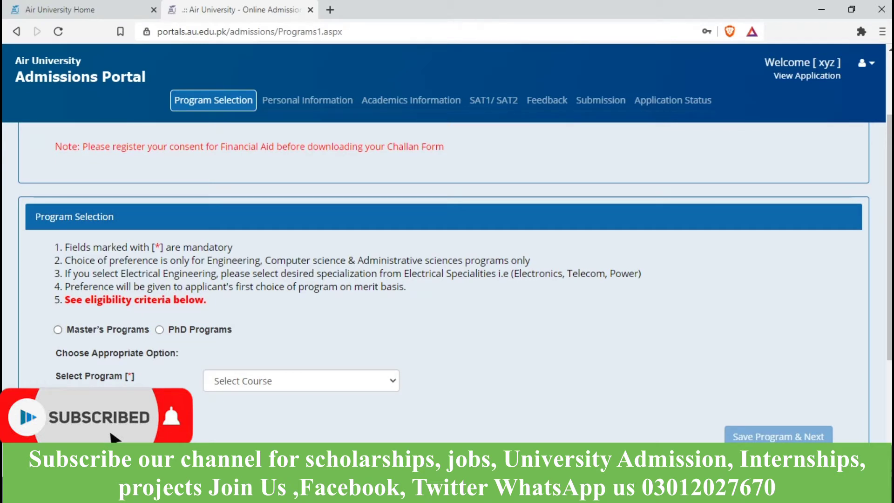
# Step: Choose Master's Programs, select Master of Science in Data Science, accept eligibility, and save the program
pyautogui.click(58, 330)
pyautogui.click(302, 381)
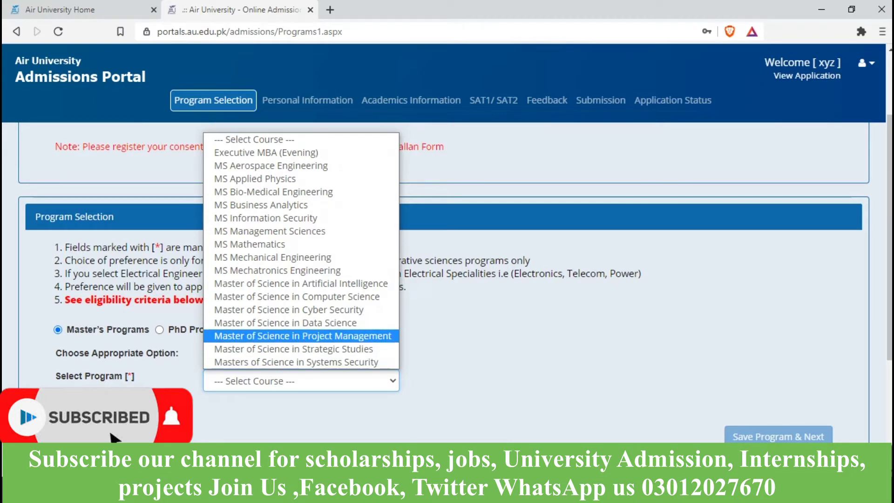
pyautogui.click(285, 323)
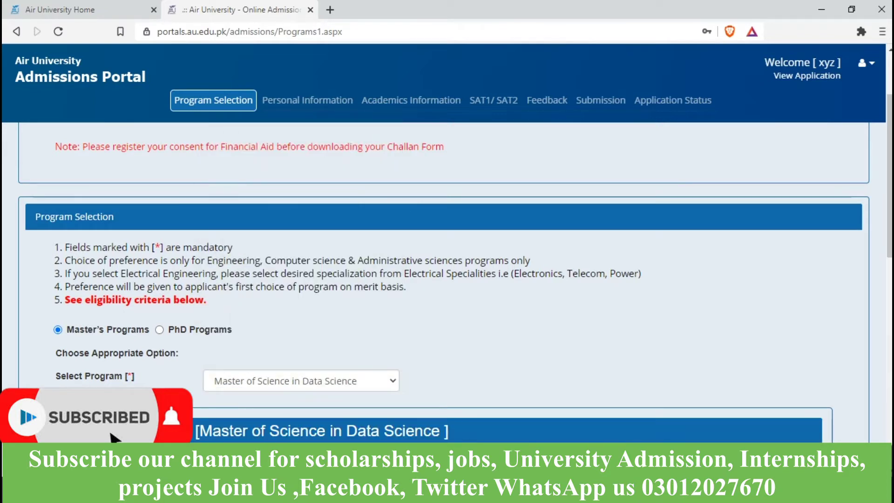
pyautogui.scroll(-8, 447, 279)
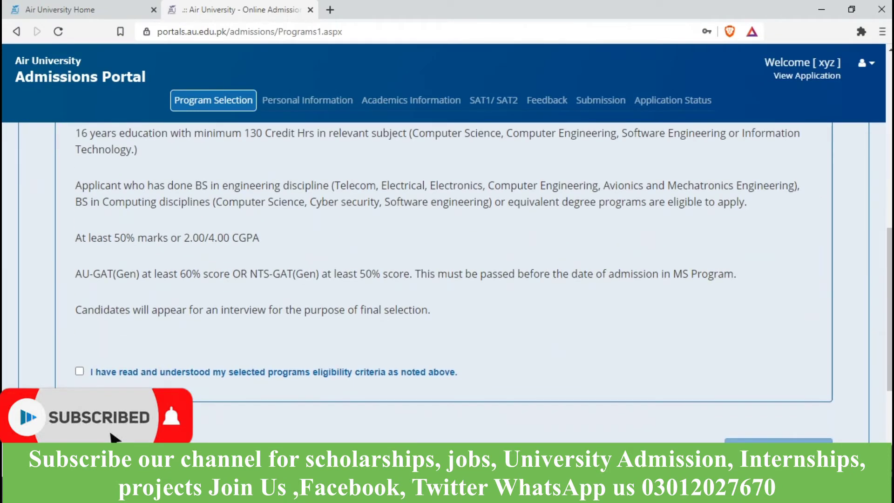
pyautogui.click(80, 372)
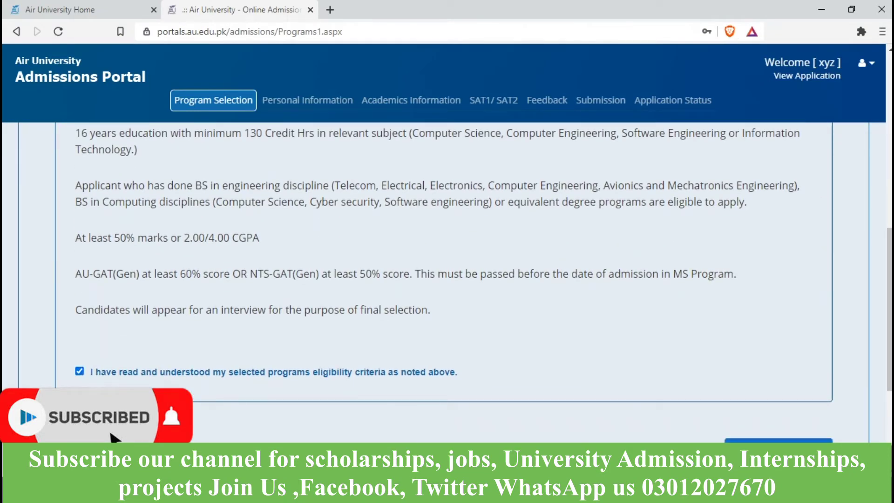
pyautogui.scroll(1, 447, 279)
pyautogui.scroll(1, 447, 280)
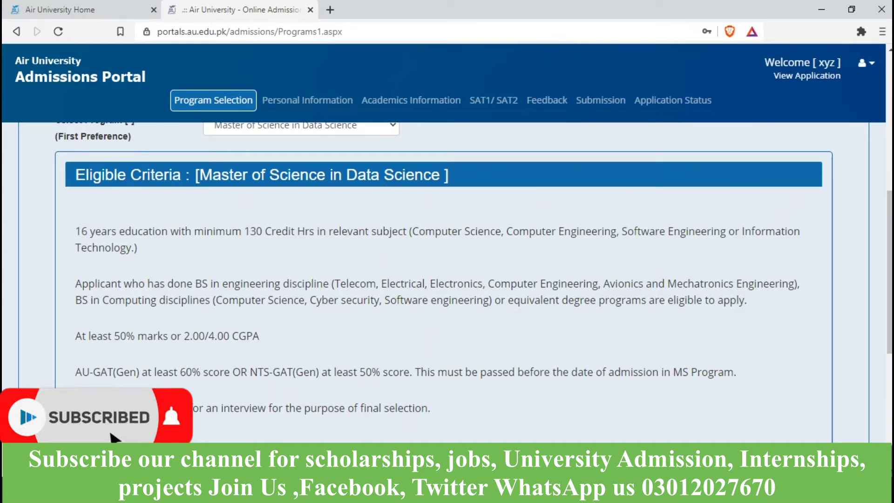
pyautogui.scroll(-1, 447, 268)
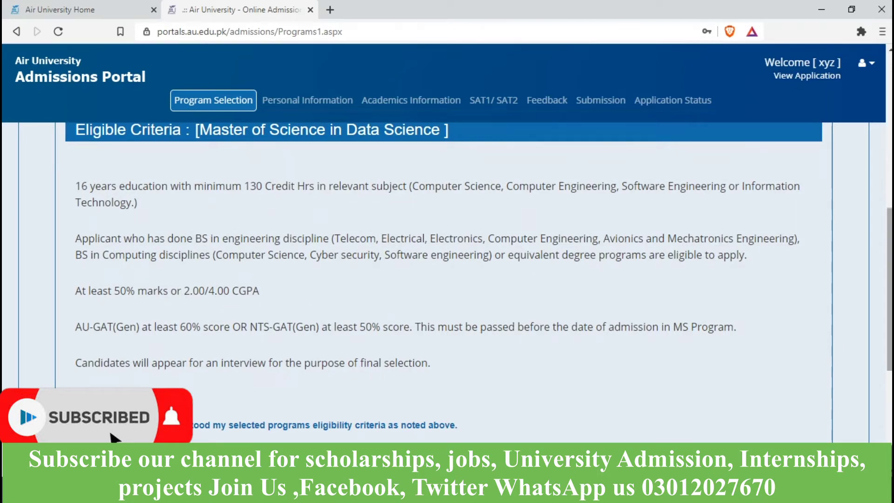
pyautogui.scroll(-3, 447, 269)
pyautogui.click(778, 367)
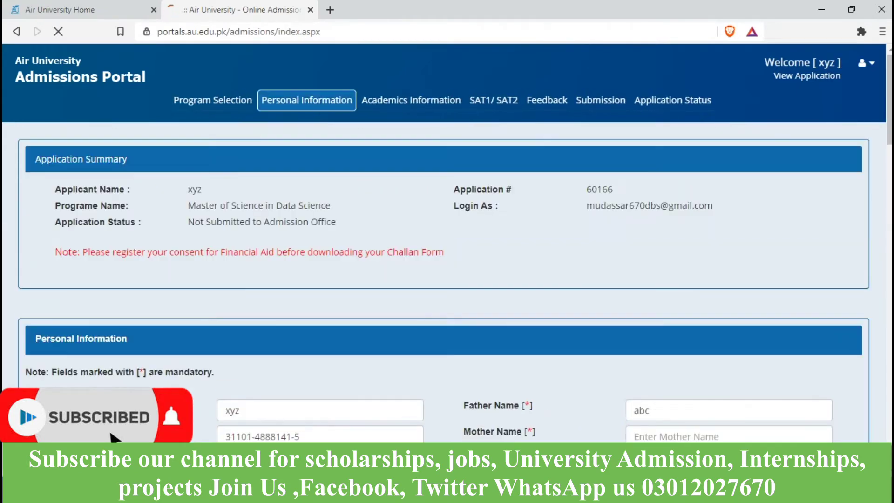
# Step: Enter the mother's name on the Personal Information form
pyautogui.scroll(-3, 447, 248)
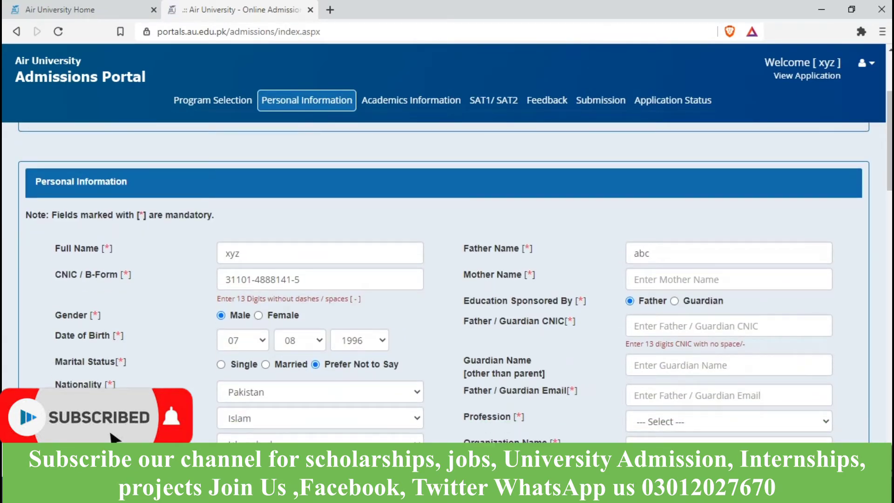
pyautogui.scroll(-1, 447, 280)
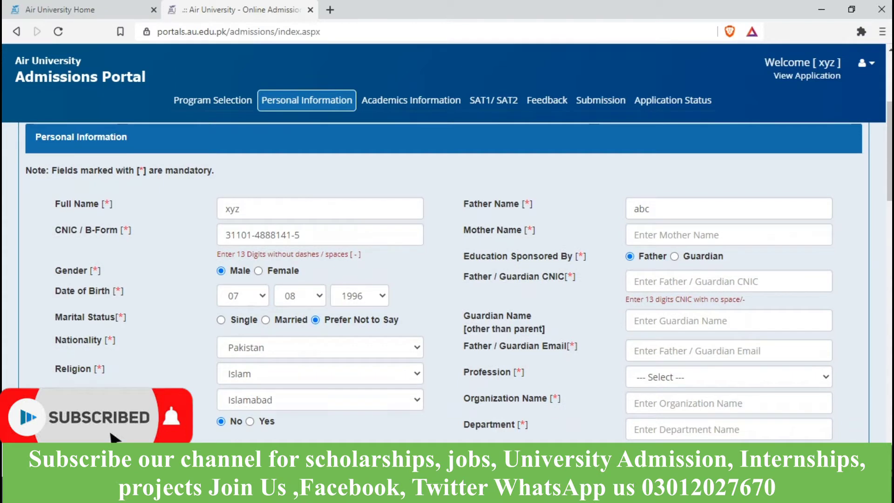
pyautogui.click(676, 235)
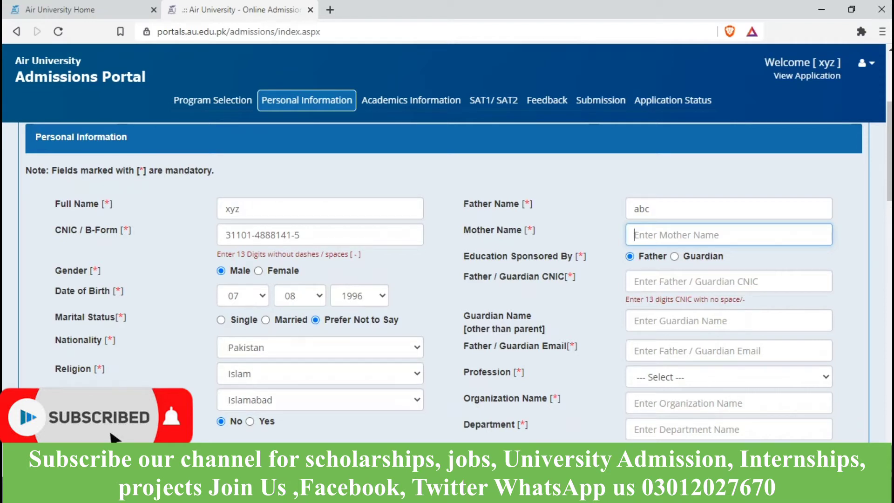
pyautogui.write('ads')
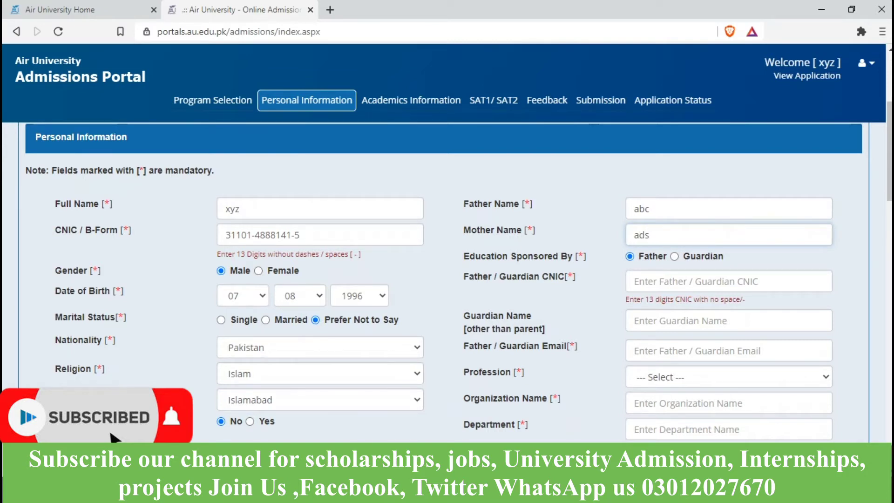
# Step: Fill in the father/guardian's CNIC number and the guardian's name
pyautogui.scroll(-2, 447, 280)
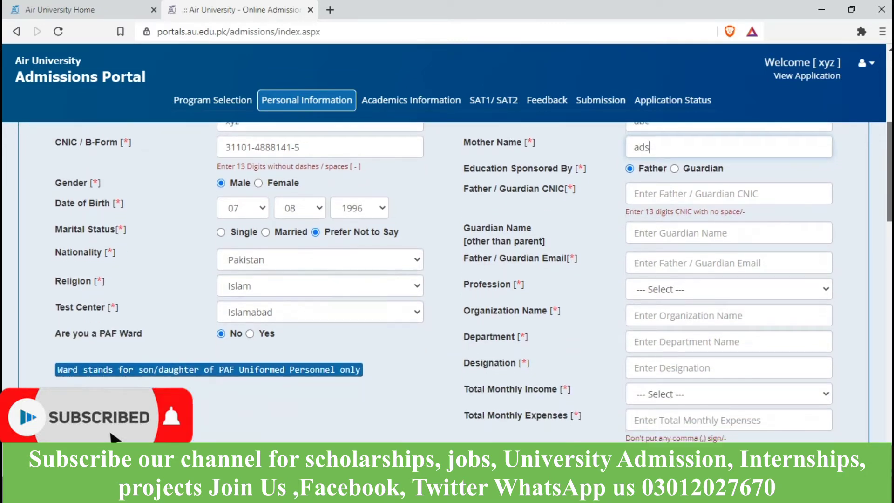
pyautogui.click(729, 193)
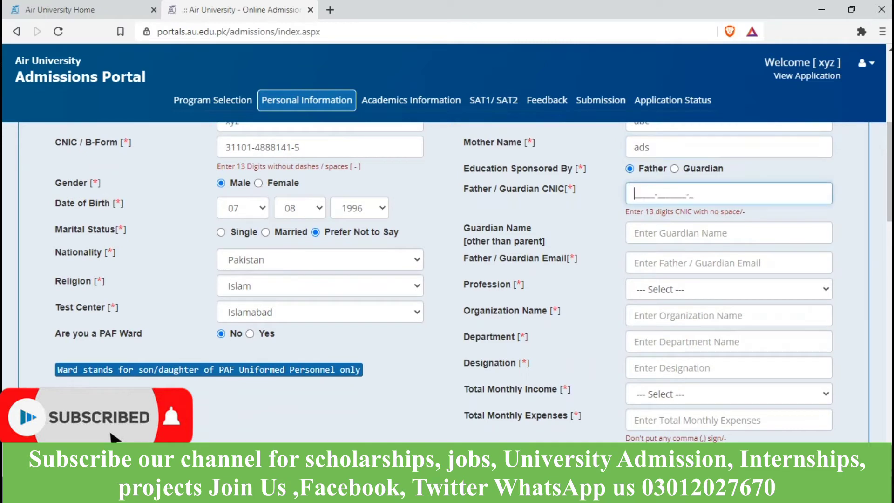
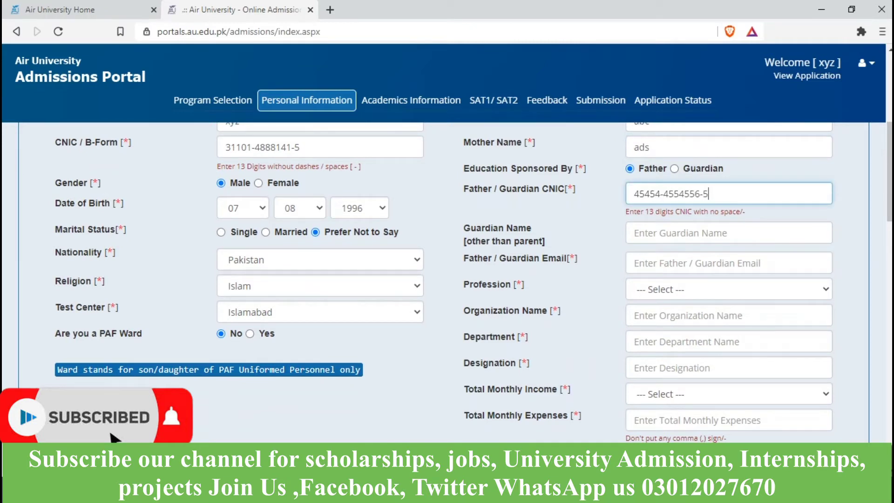
pyautogui.press('Tab')
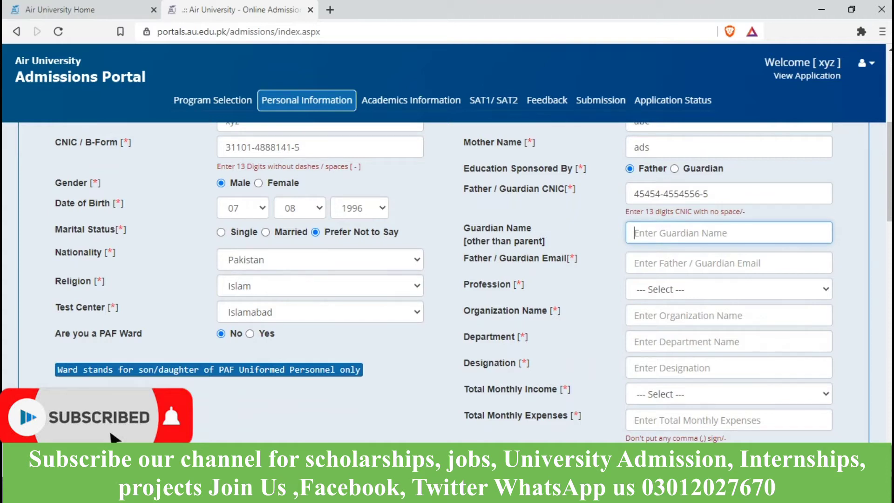
pyautogui.write('czj')
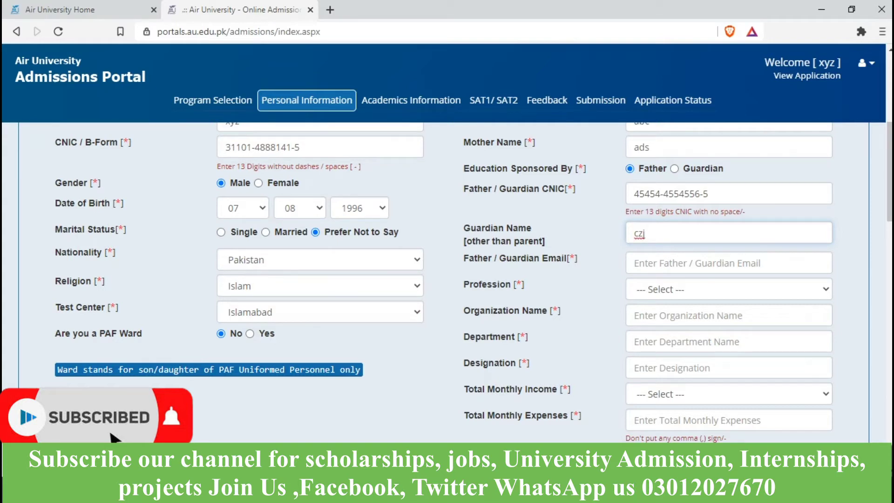
# Step: Set marital status to Single and enter the guardian's email address
pyautogui.click(220, 232)
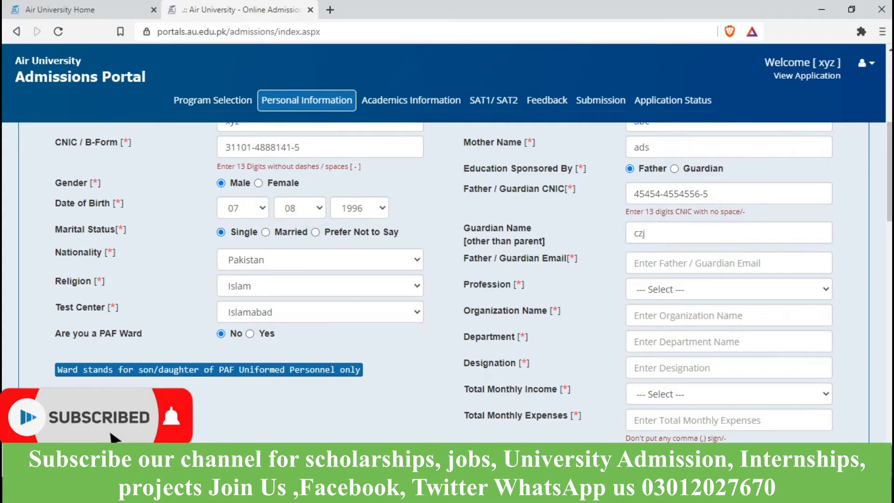
pyautogui.click(727, 263)
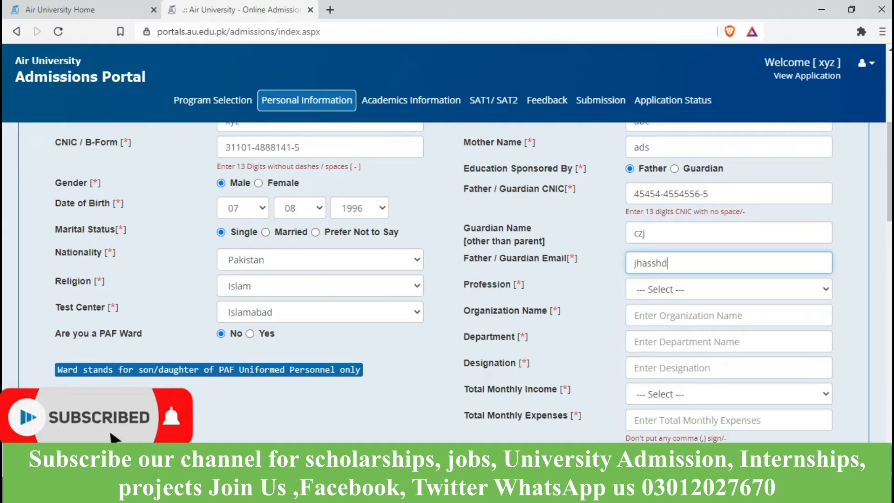
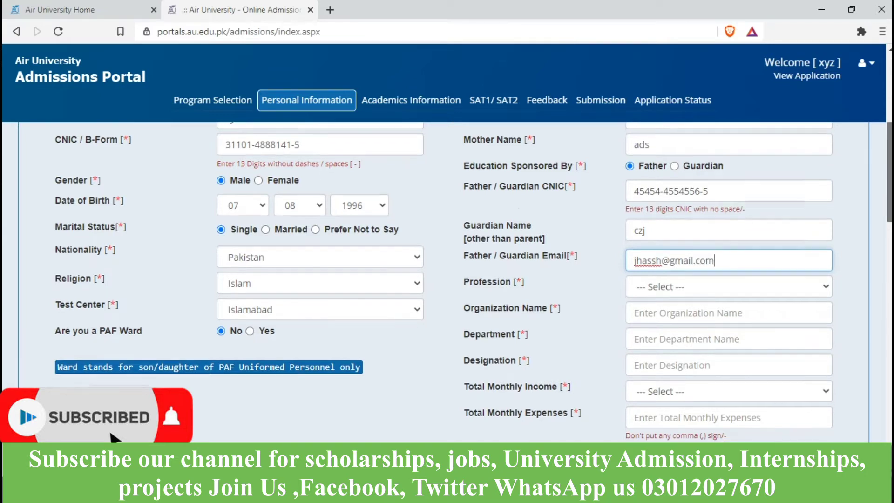
pyautogui.scroll(-1, 474, 282)
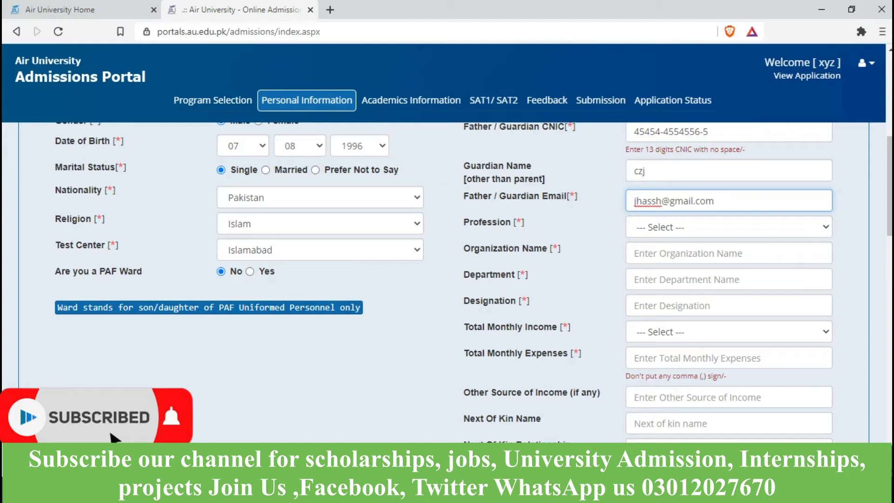
# Step: Set the guardian's profession to Government with organization 'hospital'
pyautogui.click(729, 227)
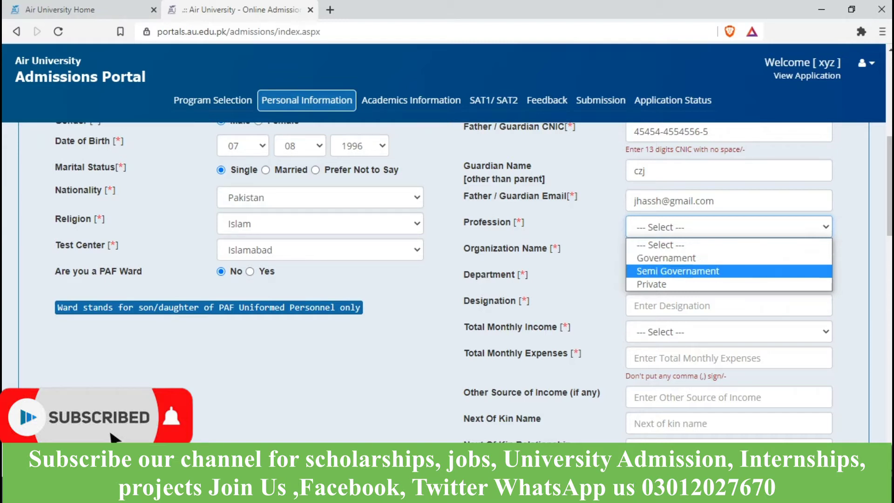
pyautogui.press('Return')
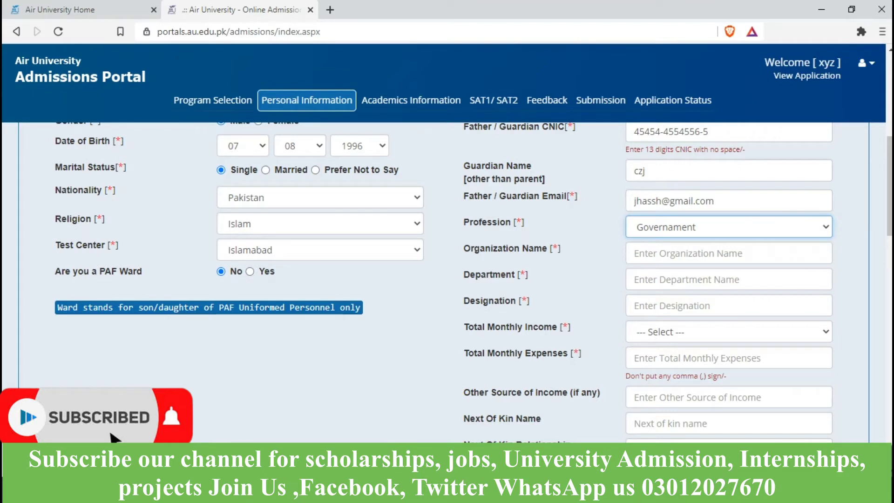
pyautogui.click(729, 253)
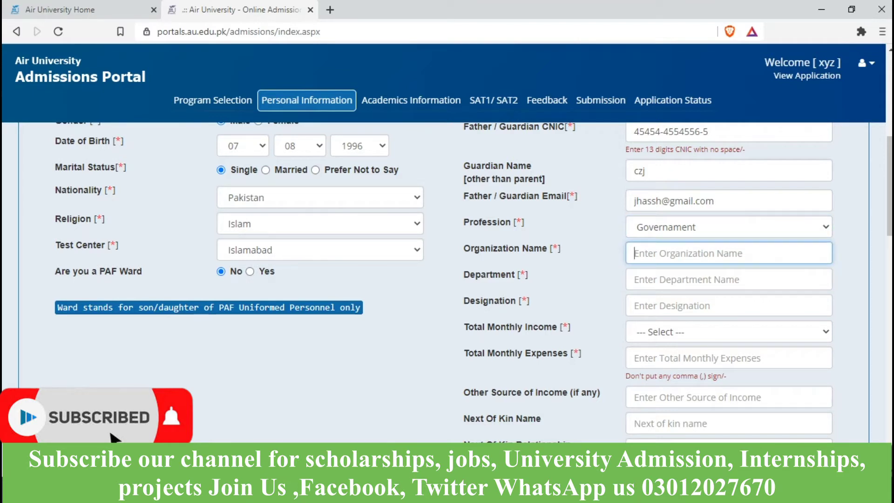
pyautogui.write('hop')
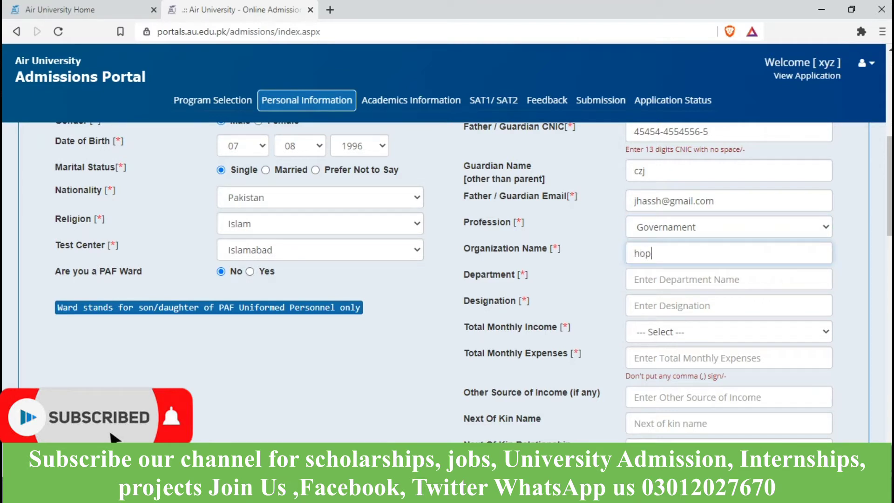
pyautogui.write('ita')
pyautogui.press('BackSpace')
pyautogui.press('BackSpace')
pyautogui.press('BackSpace')
pyautogui.press('BackSpace')
pyautogui.write('spi')
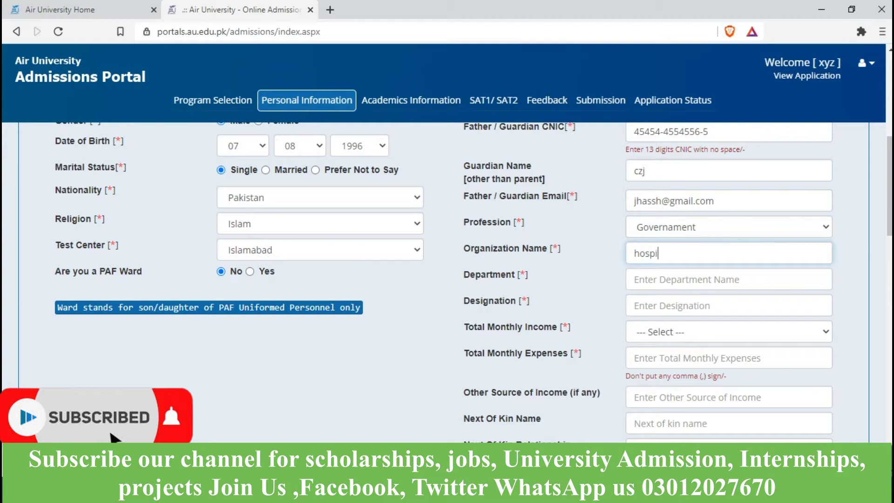
pyautogui.write('tam')
pyautogui.press('BackSpace')
pyautogui.write('l')
# Step: Enter 'health' as the guardian's department
pyautogui.click(729, 280)
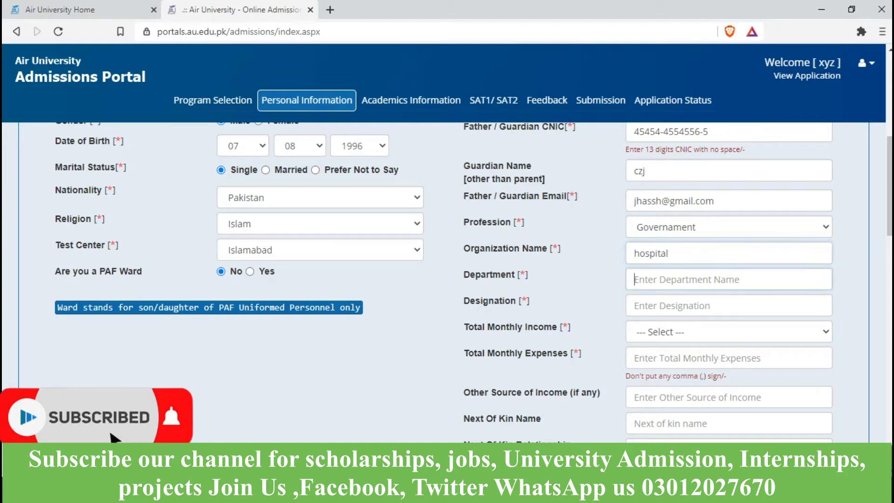
pyautogui.write('h')
pyautogui.press('BackSpace')
pyautogui.write('market')
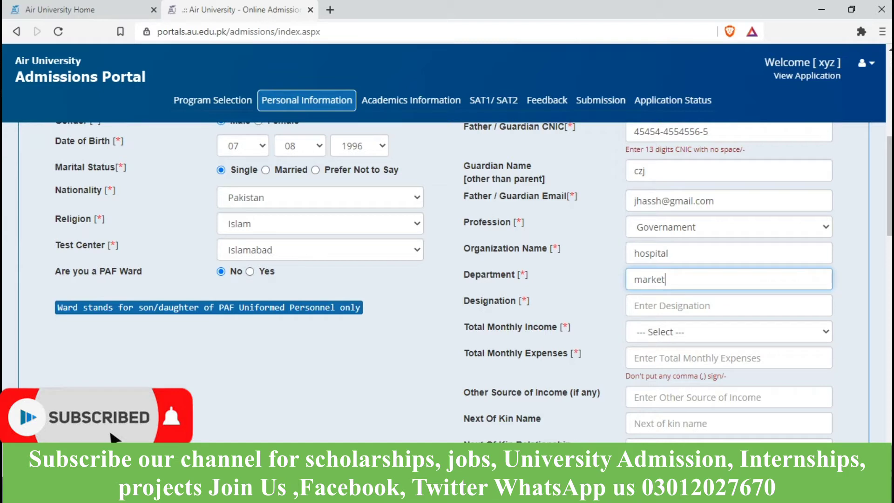
pyautogui.press('BackSpace')
pyautogui.press('BackSpace')
pyautogui.press('BackSpace')
pyautogui.press('BackSpace')
pyautogui.press('BackSpace')
pyautogui.press('BackSpace')
pyautogui.write('health')
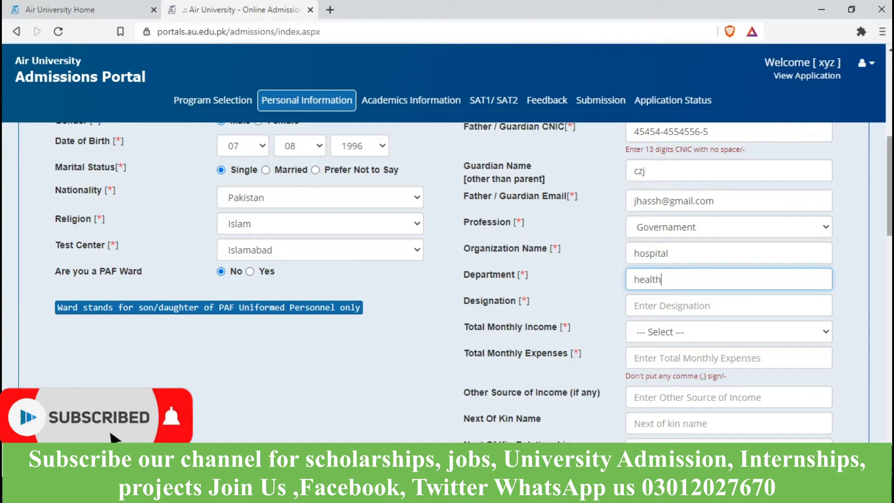
pyautogui.scroll(-2, 447, 279)
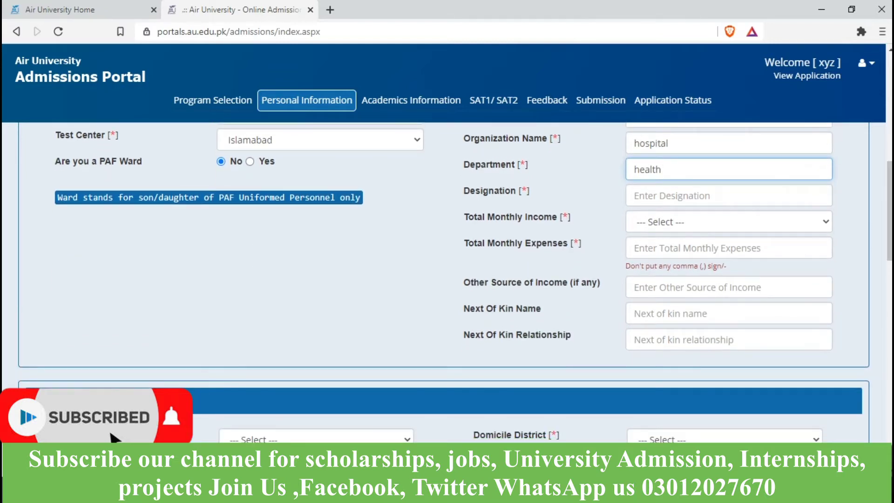
# Step: Enter 'head of ward' as the guardian's designation
pyautogui.click(729, 222)
pyautogui.click(729, 196)
pyautogui.write('he')
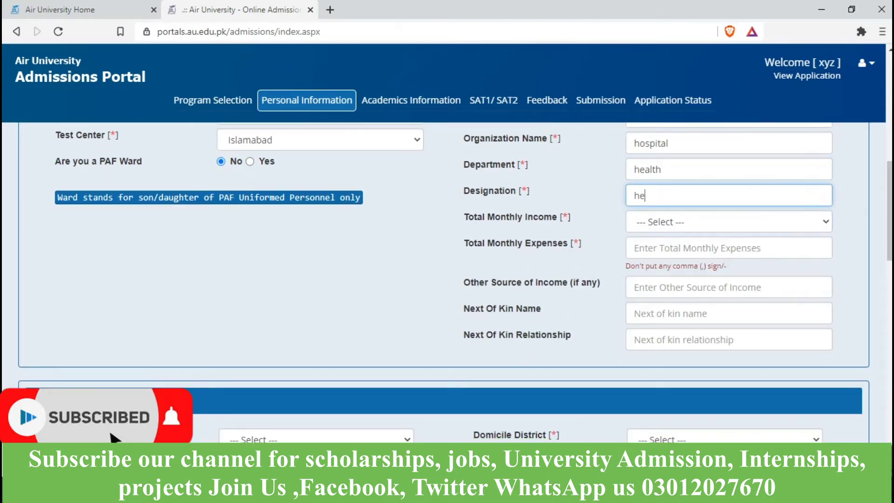
pyautogui.write('ad of ward')
# Step: Set total monthly income to 70,000-80,000 and monthly expenses to 40000
pyautogui.click(729, 222)
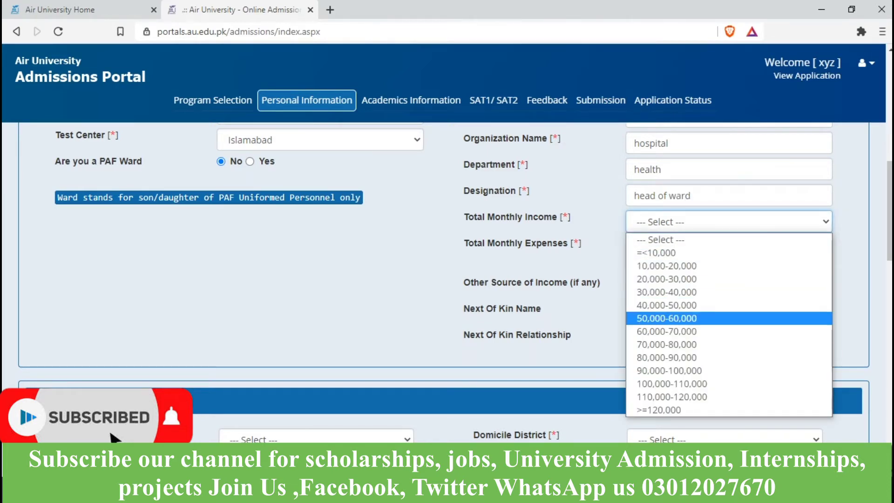
pyautogui.click(667, 344)
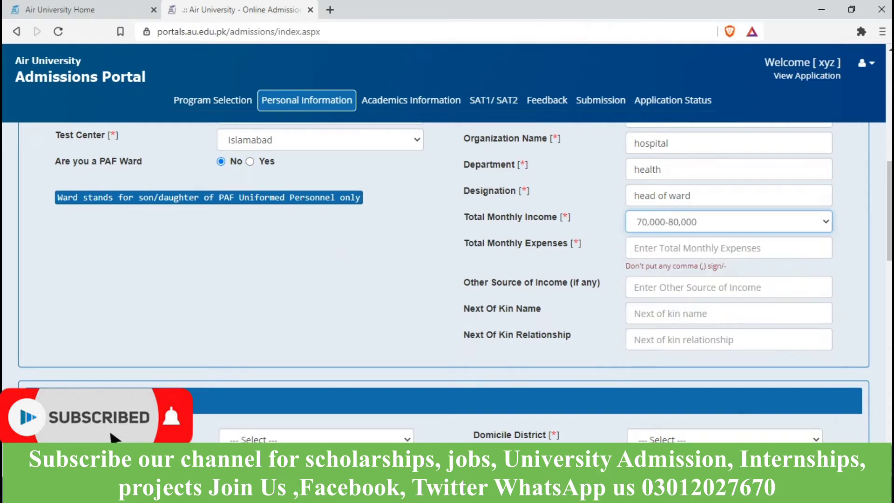
pyautogui.click(729, 248)
pyautogui.write('40000')
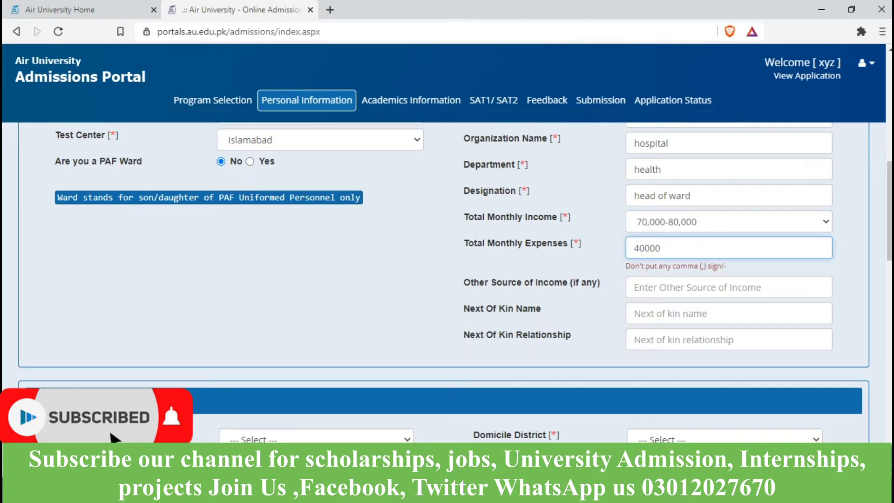
pyautogui.click(729, 287)
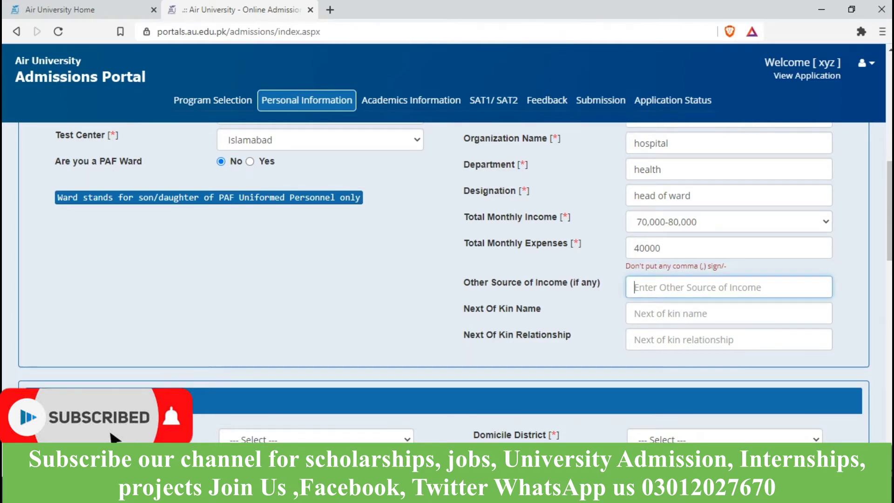
# Step: Enter the next of kin's name and relationship 'sis'
pyautogui.click(729, 313)
pyautogui.write('bro')
pyautogui.press('Tab')
pyautogui.write('sis')
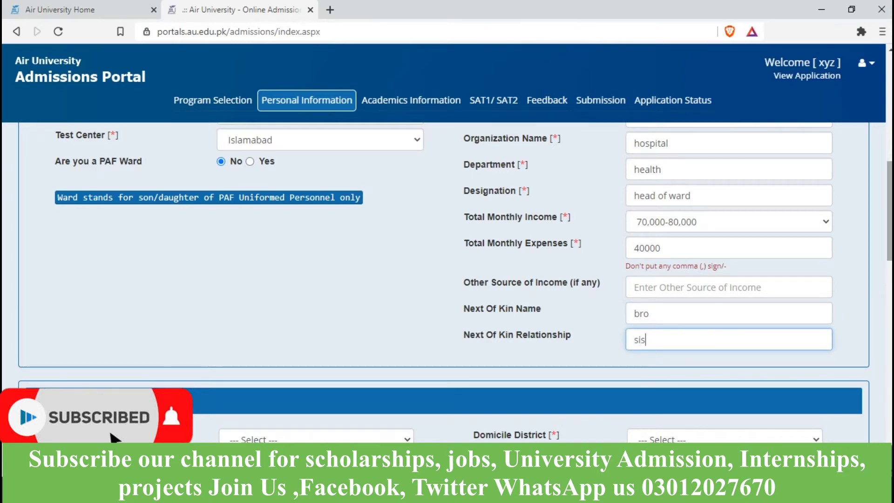
# Step: Set province to Punjab and domicile district to Bahawalnagar
pyautogui.scroll(-4, 447, 280)
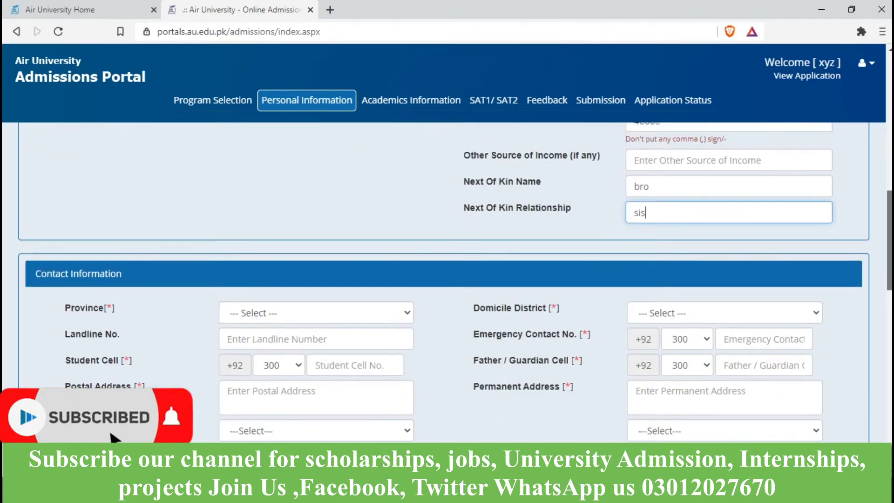
pyautogui.scroll(-1, 447, 280)
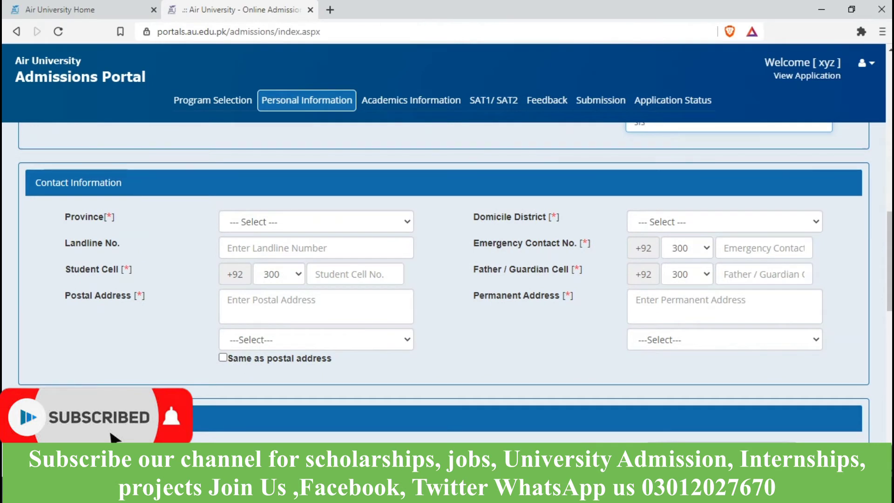
pyautogui.click(316, 222)
pyautogui.press('Down')
pyautogui.press('Down')
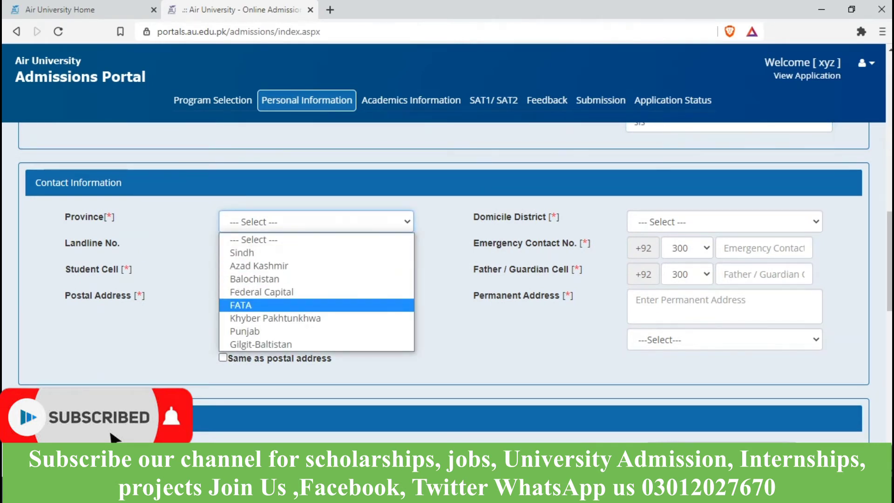
pyautogui.press('Down')
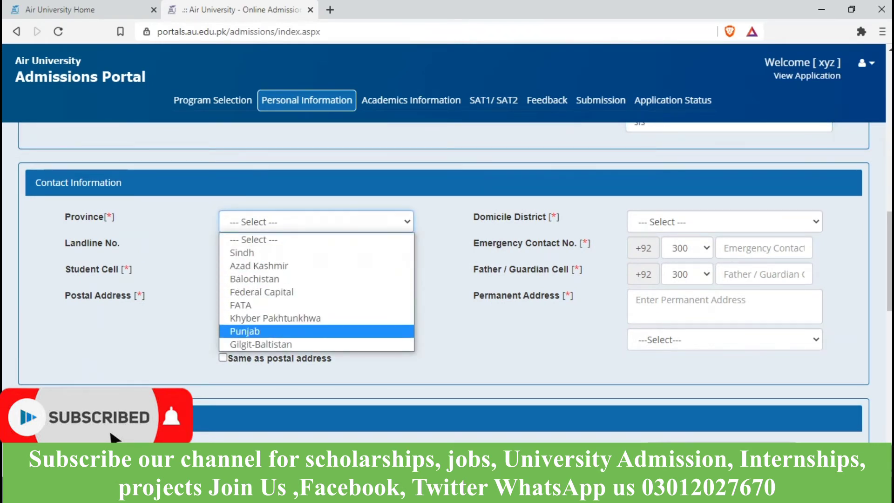
pyautogui.press('Return')
pyautogui.click(725, 221)
pyautogui.press('Down')
pyautogui.press('Return')
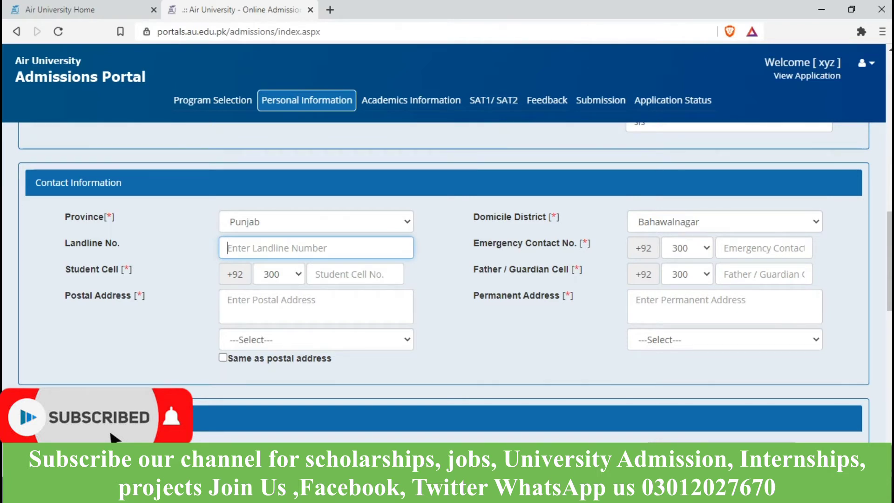
# Step: Enter the emergency contact number with network code 301
pyautogui.click(687, 248)
pyautogui.press('Up')
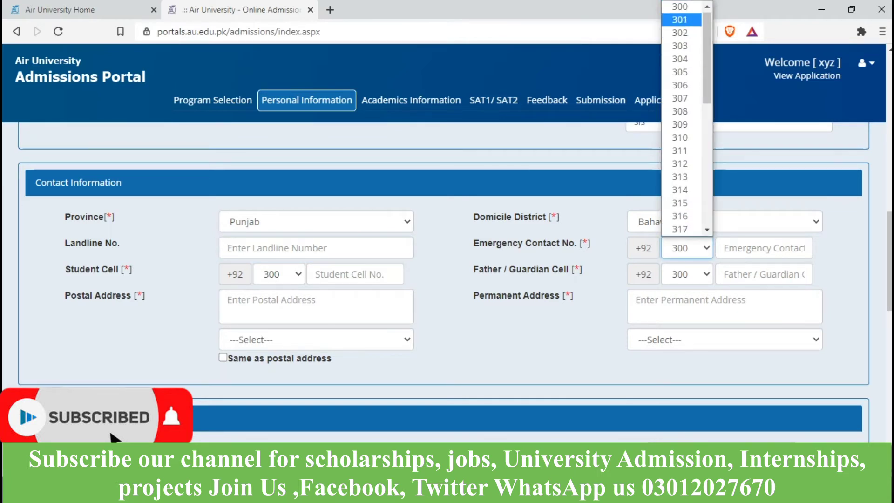
pyautogui.press('Return')
pyautogui.click(764, 248)
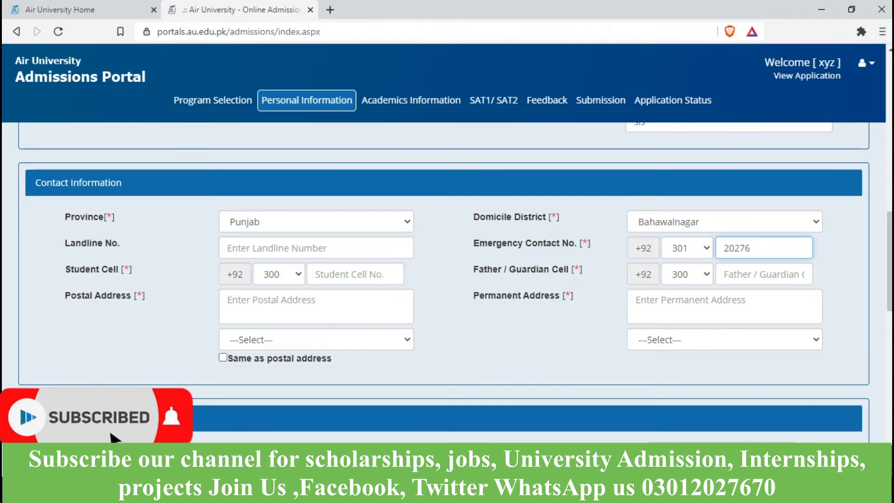
# Step: Type the postal address and the permanent address
pyautogui.click(280, 305)
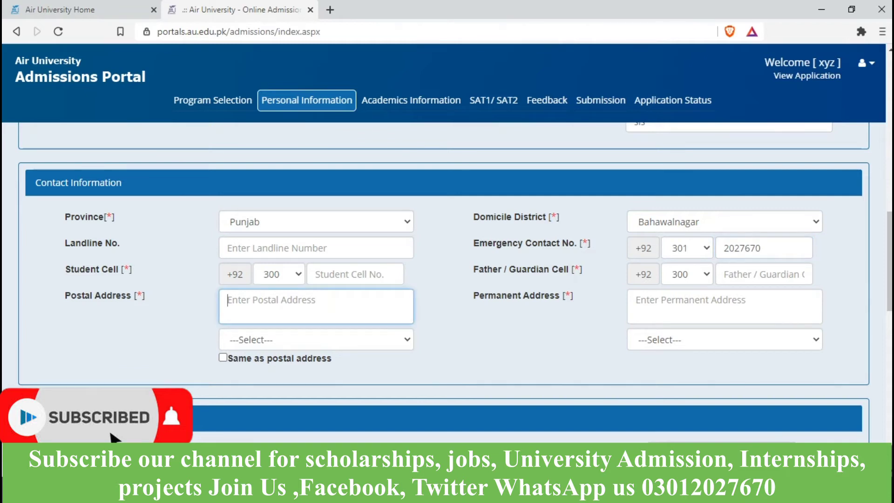
pyautogui.write('czhjkashdkja')
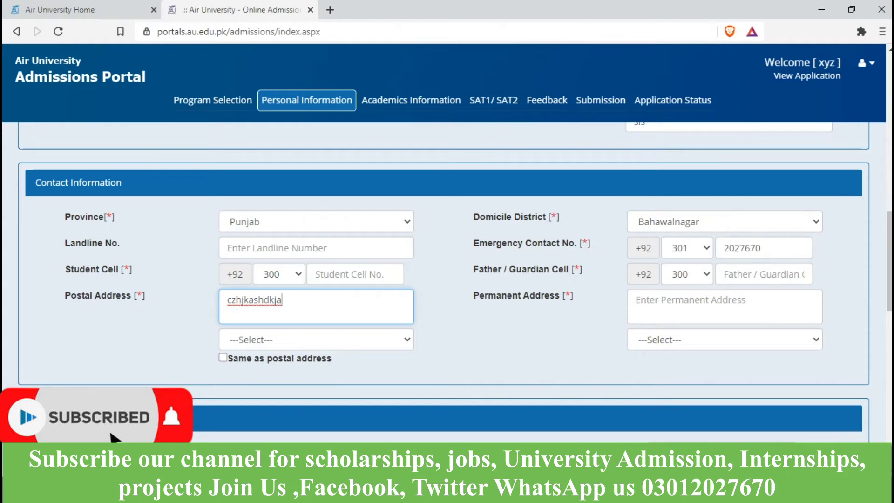
pyautogui.click(699, 305)
pyautogui.write('hsdaisdkh')
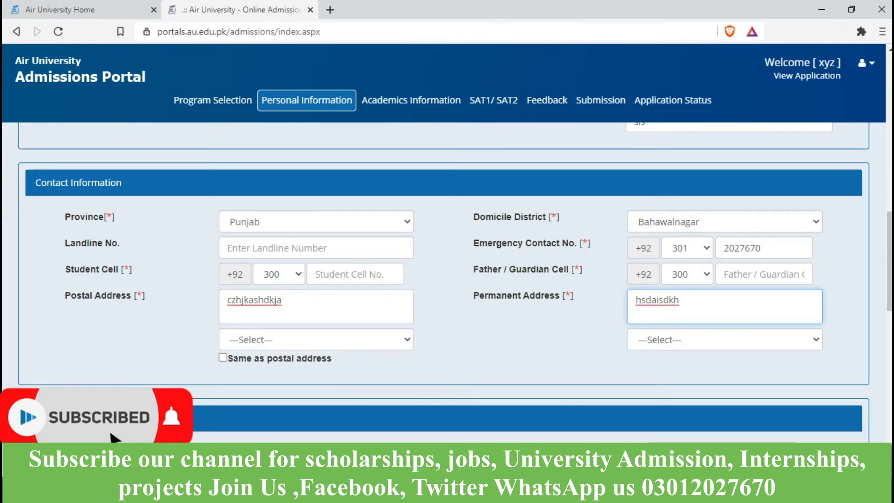
# Step: Enter the guardian's cell number with network code 335
pyautogui.click(687, 275)
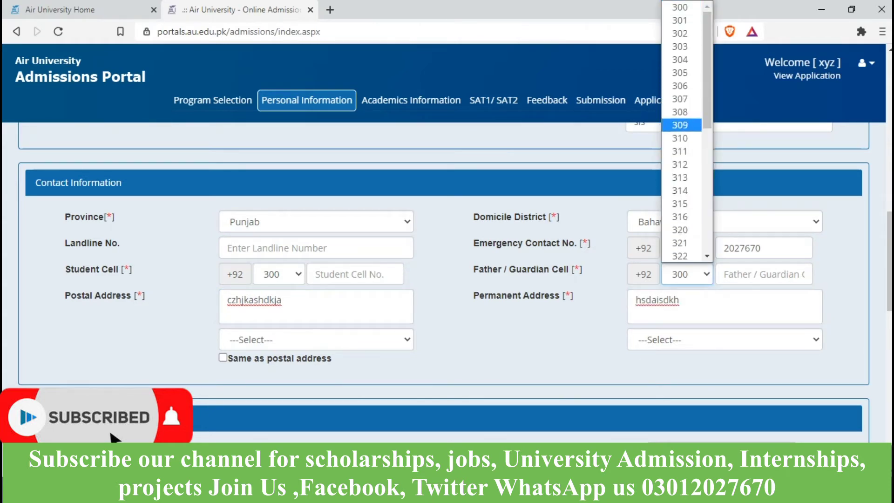
pyautogui.scroll(-1, 681, 209)
pyautogui.scroll(-5, 681, 224)
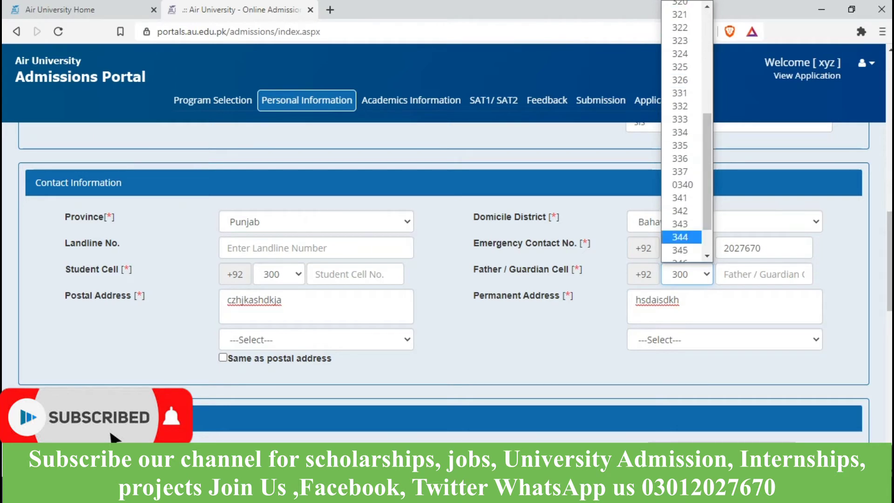
pyautogui.click(680, 145)
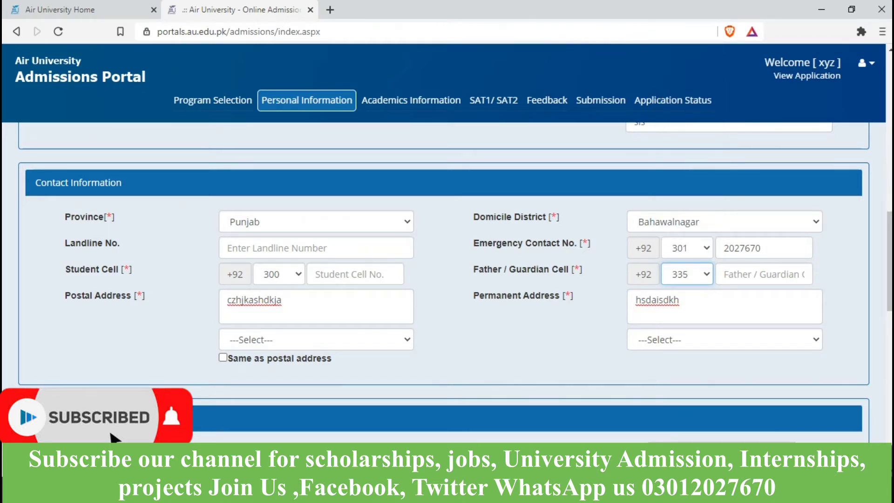
pyautogui.press('Tab')
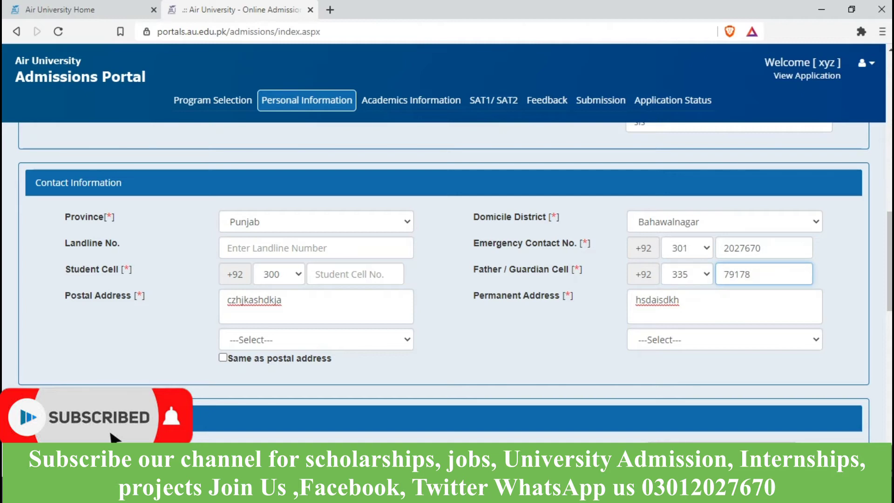
# Step: Tick 'Same as postal address' and set both postal and permanent cities to Bahawalnagar
pyautogui.scroll(-3, 448, 279)
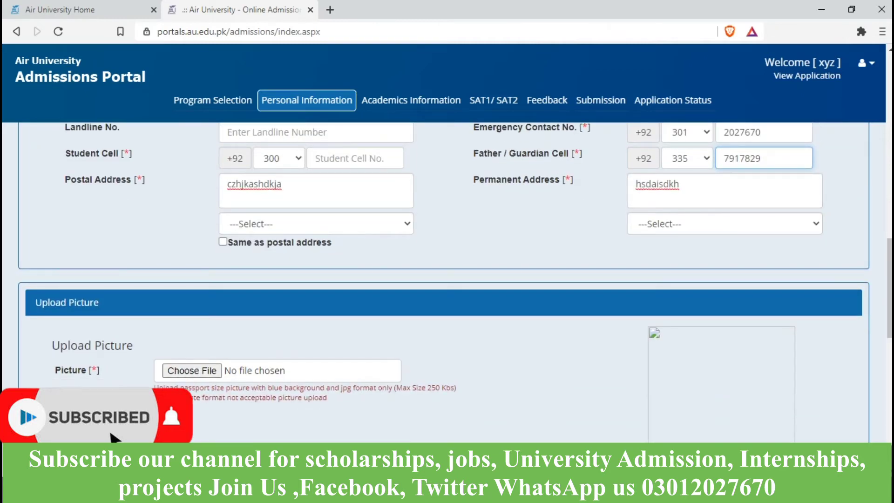
pyautogui.click(223, 242)
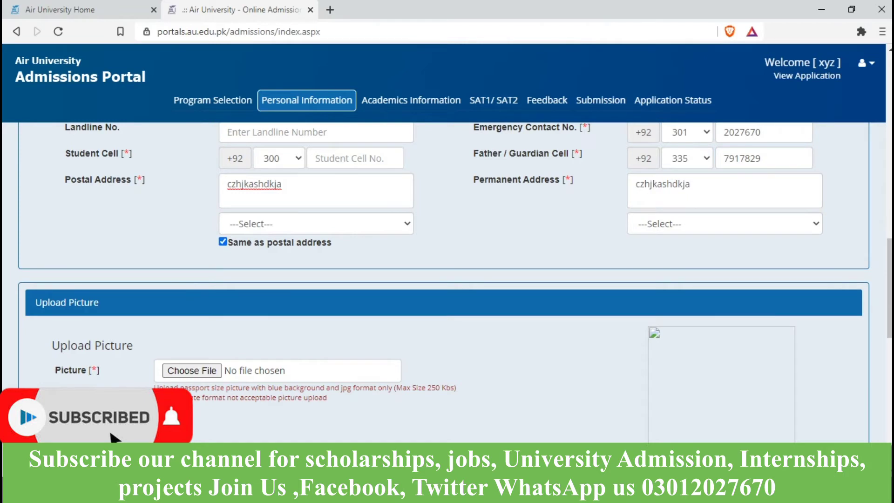
pyautogui.click(316, 224)
pyautogui.click(259, 331)
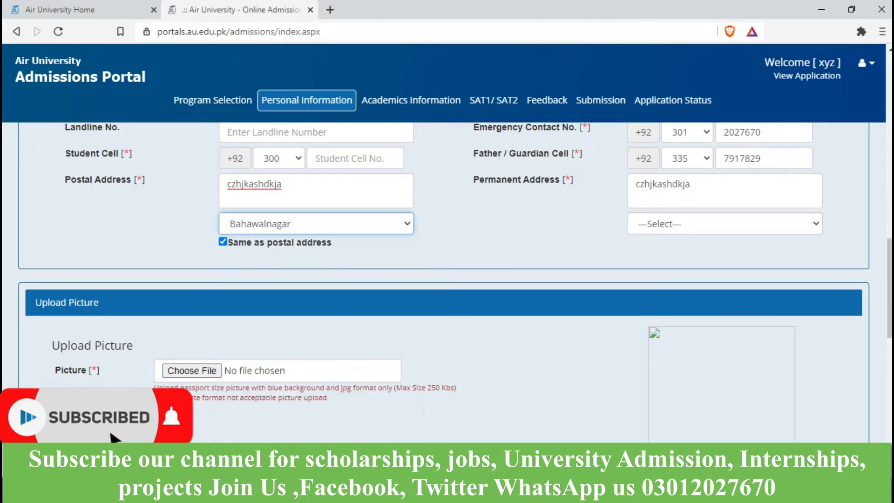
pyautogui.click(725, 224)
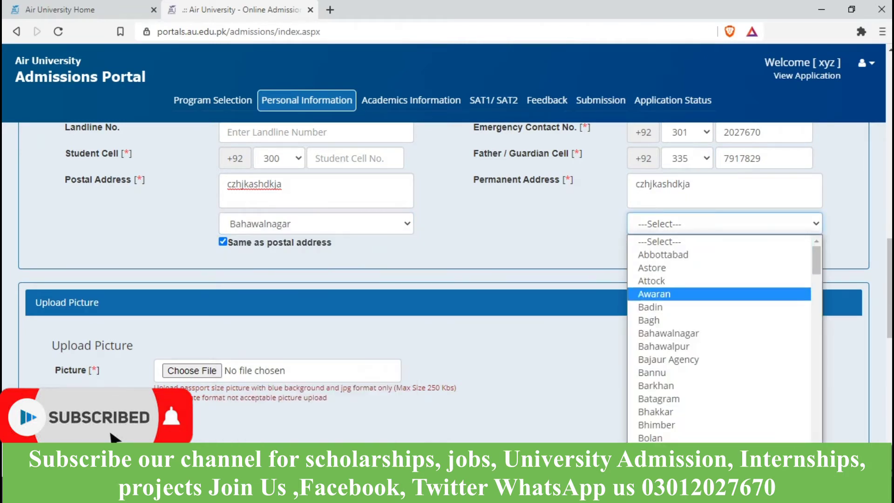
pyautogui.click(668, 333)
# Step: Upload ggg.jpg as the passport photo
pyautogui.scroll(-2, 668, 333)
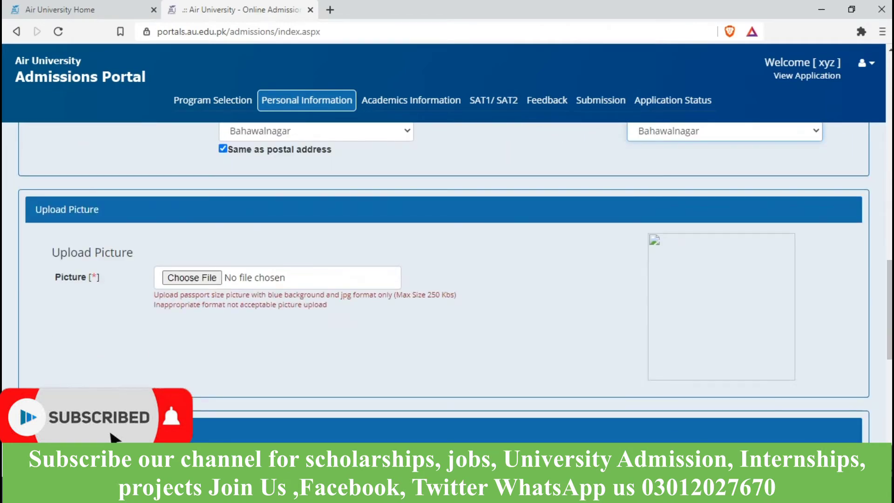
pyautogui.click(192, 277)
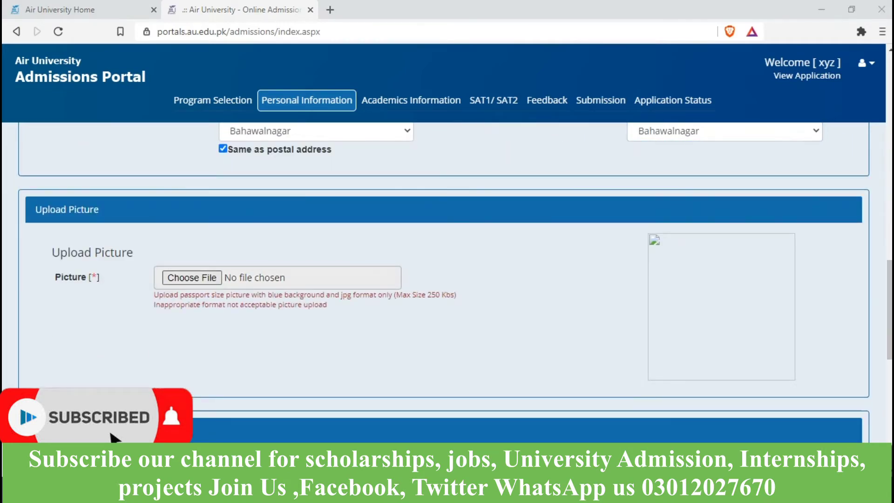
pyautogui.write('g')
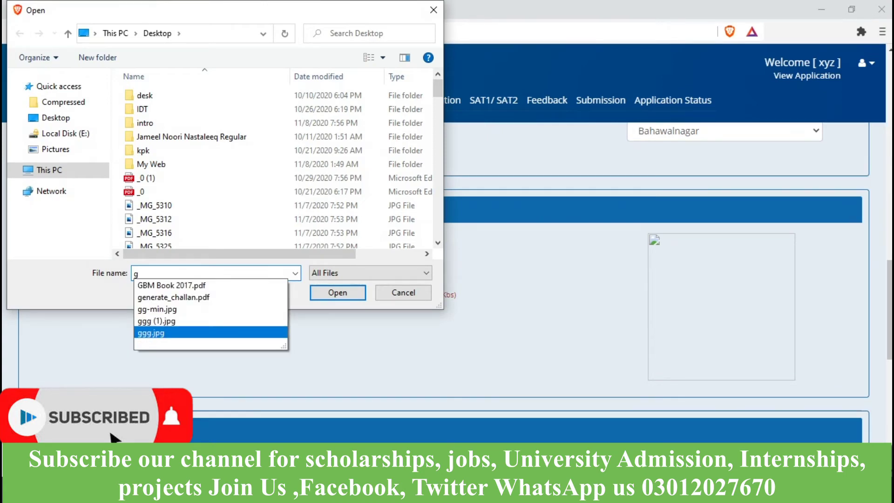
pyautogui.press('Return')
pyautogui.press('Return')
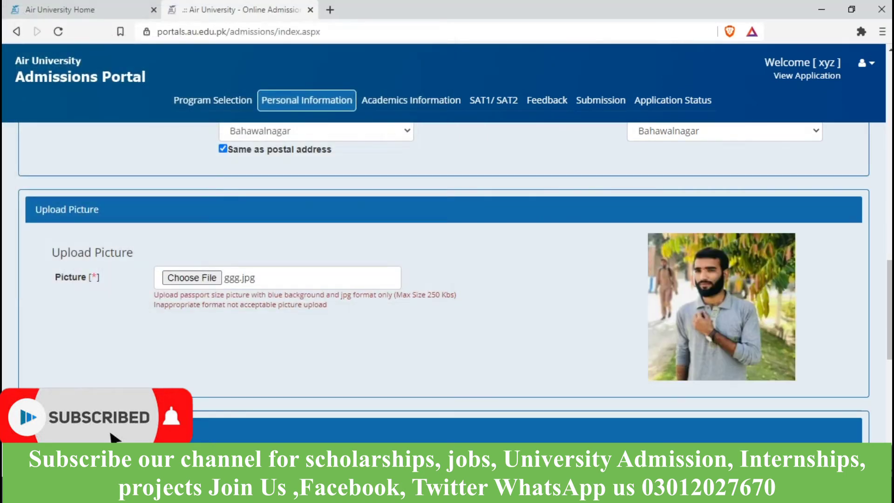
pyautogui.scroll(-6, 444, 282)
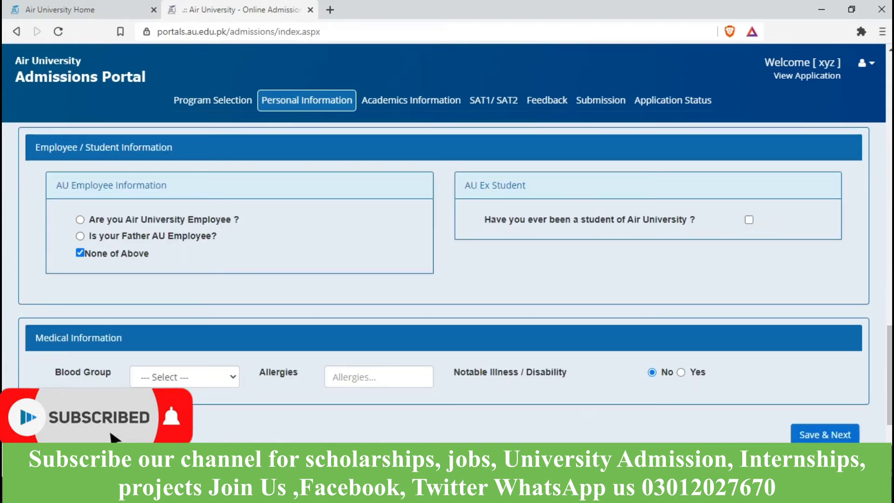
# Step: Pick B+ as the blood group and submit the personal information with Save & Next
pyautogui.scroll(-1, 447, 279)
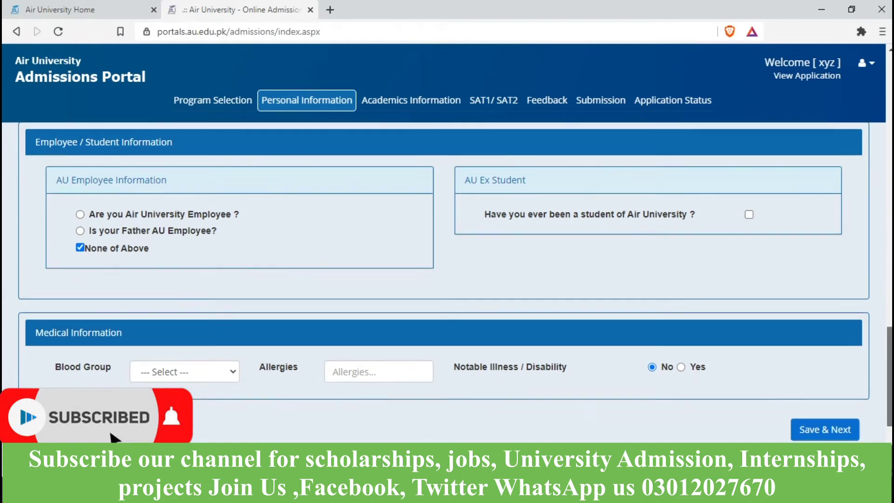
pyautogui.click(184, 329)
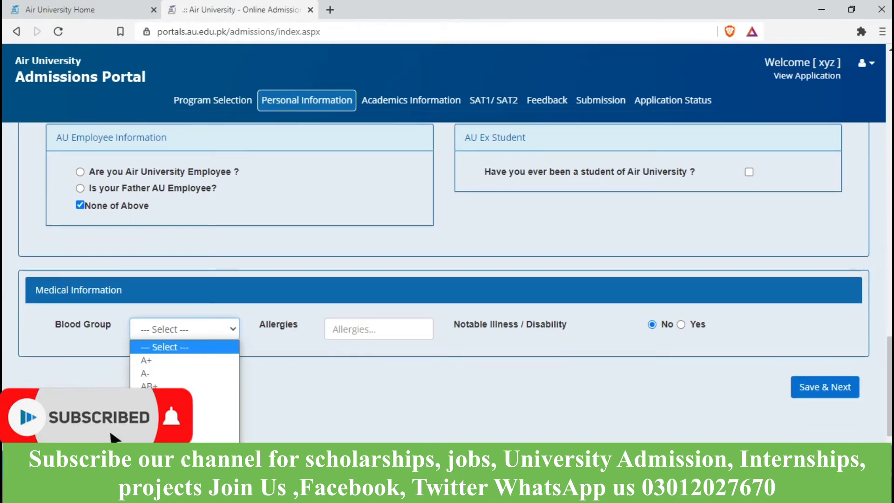
pyautogui.click(214, 412)
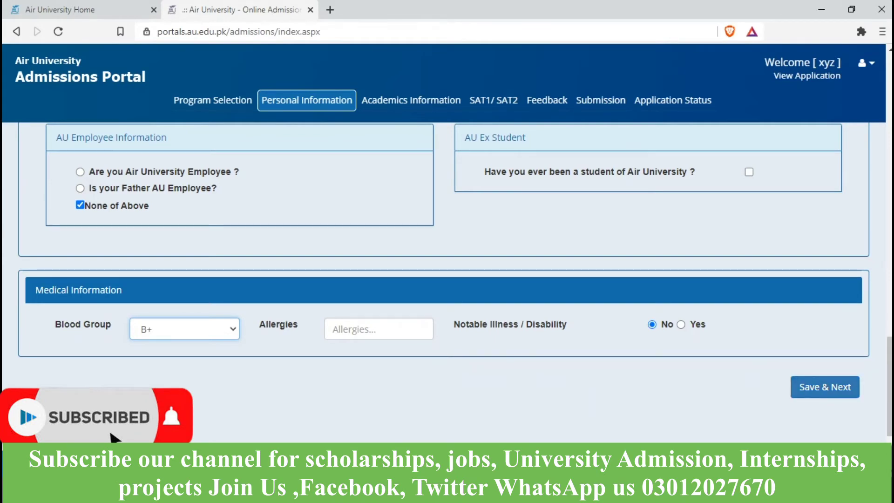
pyautogui.click(825, 387)
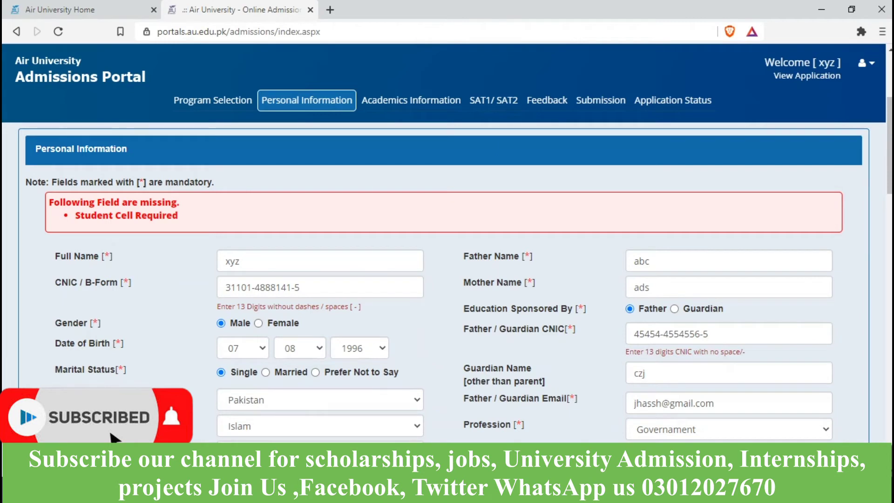
# Step: Confirm Islamabad as the test center and amend the full name
pyautogui.scroll(-2, 447, 279)
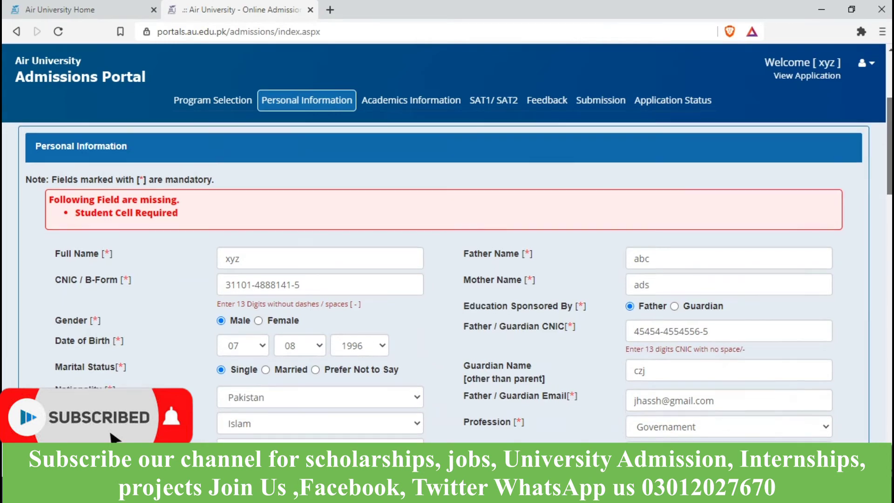
pyautogui.scroll(-3, 447, 279)
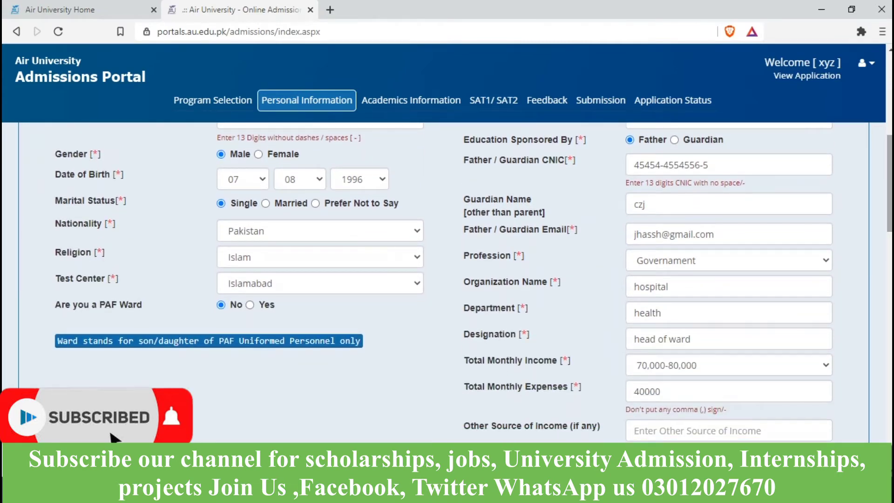
pyautogui.scroll(7, 447, 279)
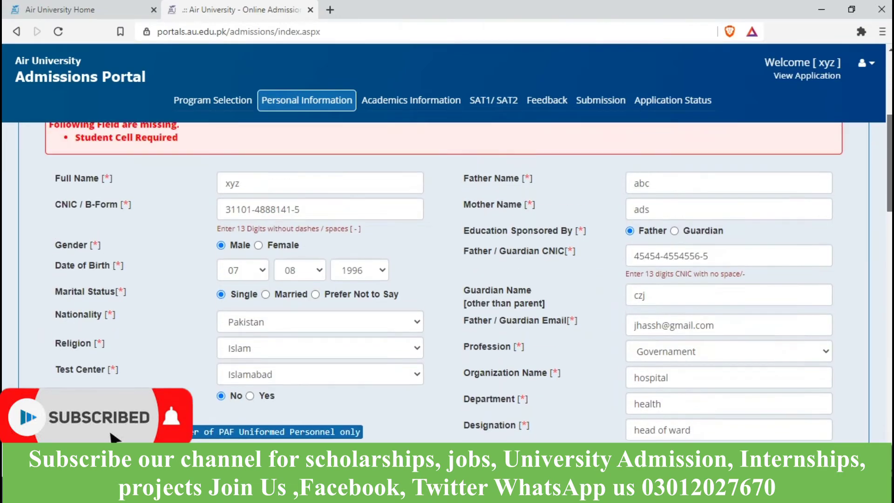
pyautogui.scroll(-4, 447, 279)
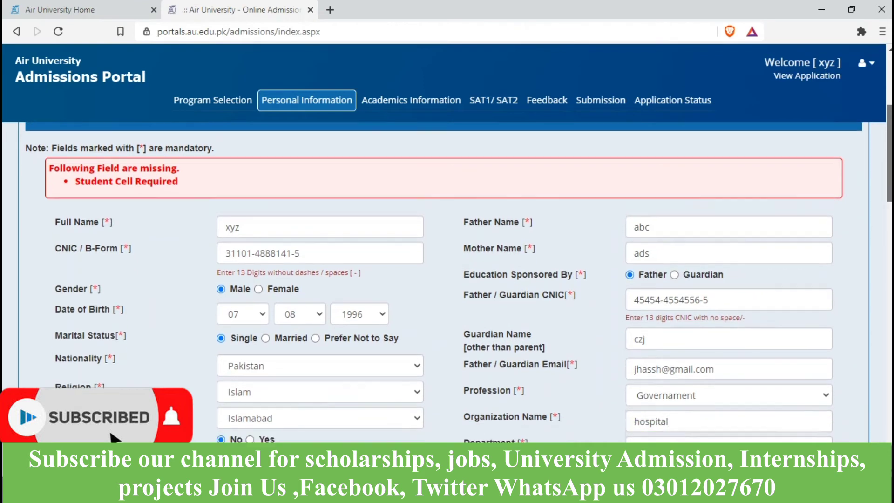
pyautogui.scroll(-1, 447, 280)
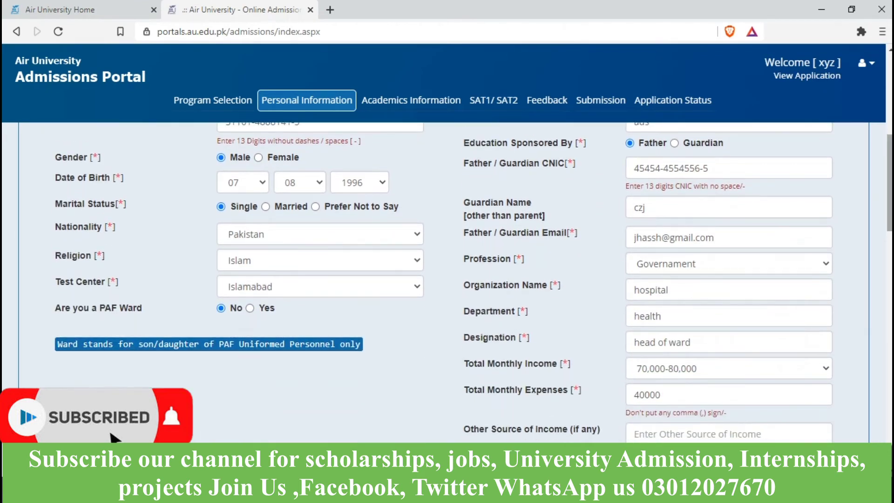
pyautogui.click(320, 287)
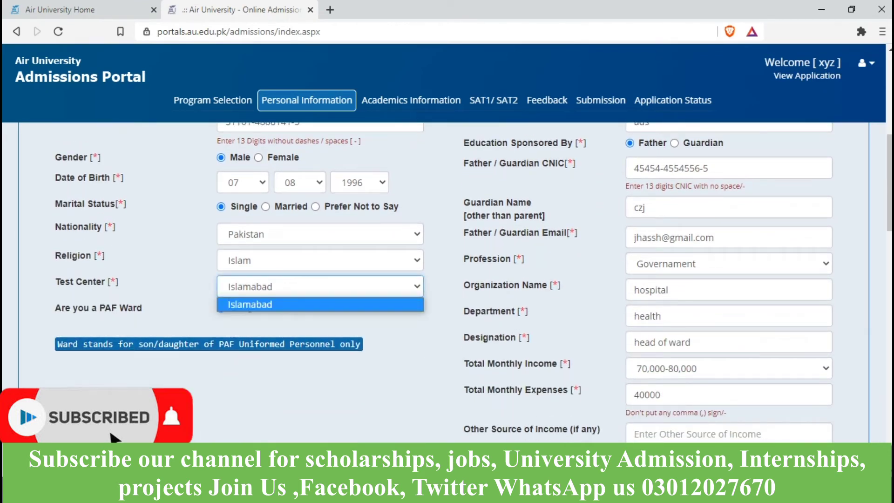
pyautogui.press('Return')
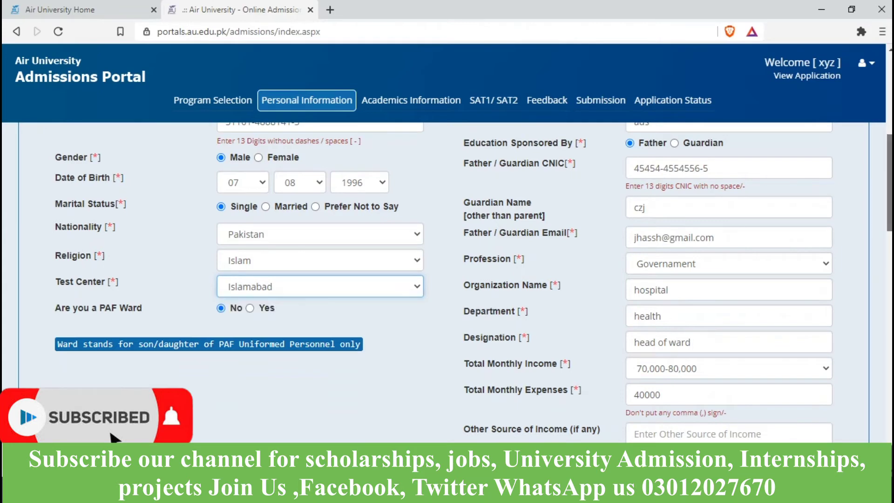
pyautogui.scroll(-2, 447, 279)
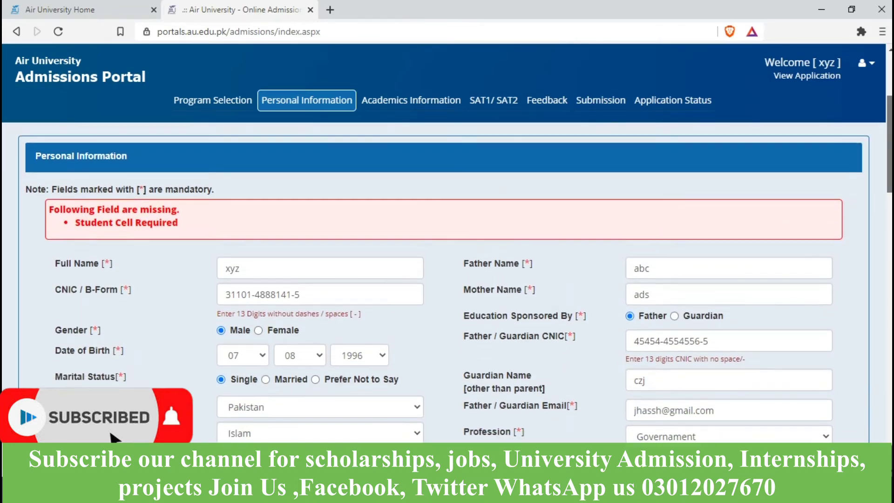
pyautogui.click(242, 204)
pyautogui.write('jhj')
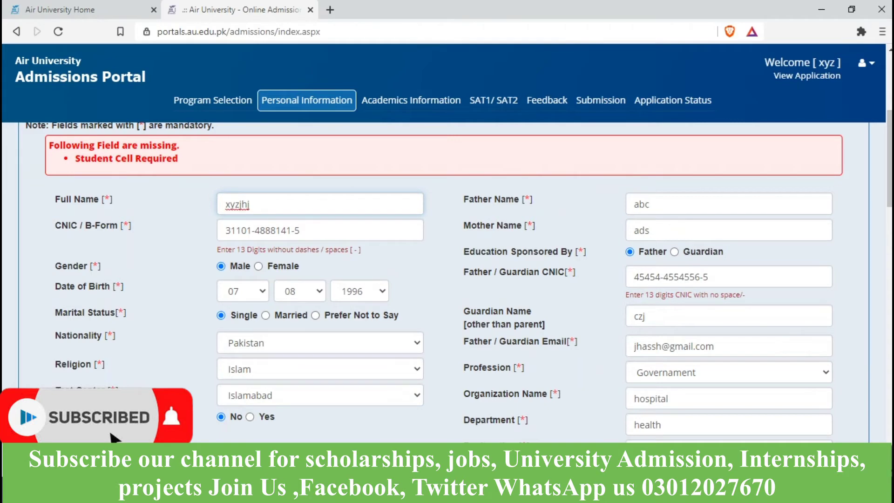
# Step: Enter the student cell number with prefix 301 and save to reach Academics Information
pyautogui.scroll(-5, 447, 280)
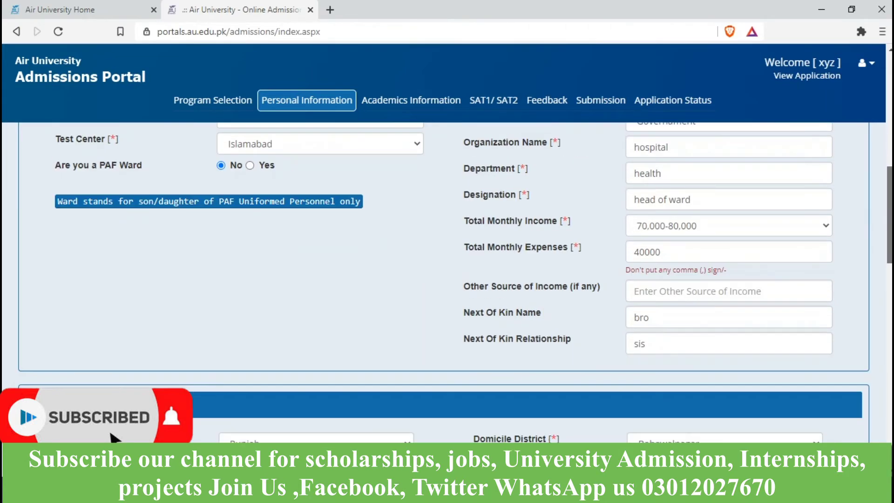
pyautogui.scroll(-5, 447, 280)
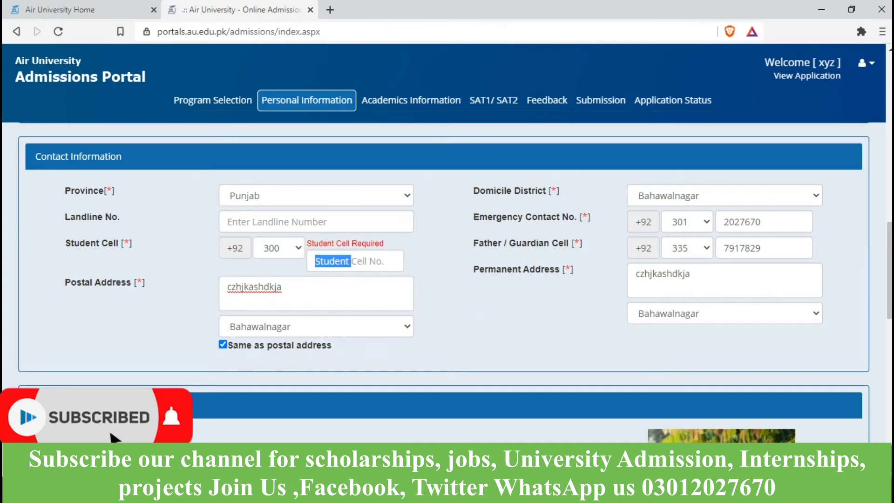
pyautogui.click(279, 248)
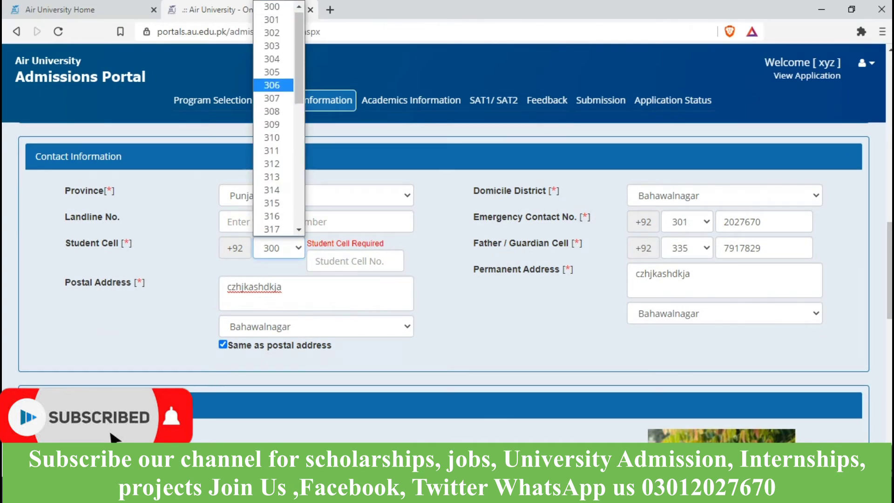
pyautogui.press('Return')
pyautogui.press('Tab')
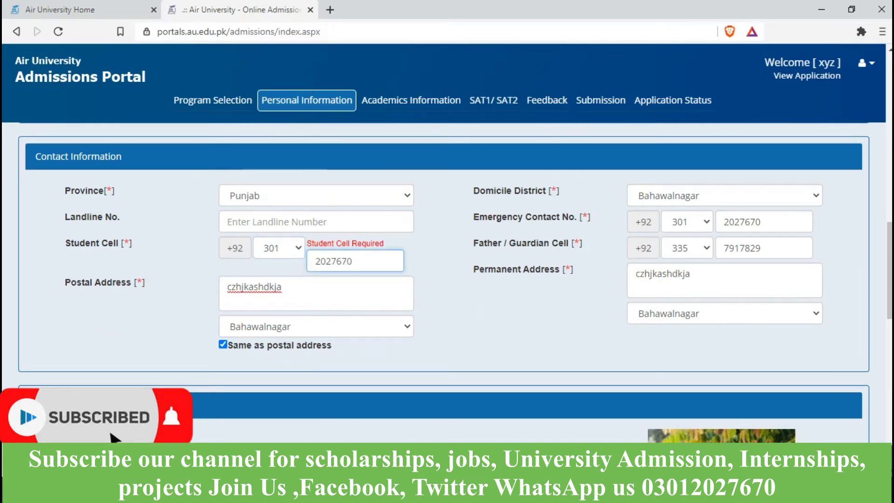
pyautogui.scroll(-10, 447, 279)
pyautogui.click(825, 260)
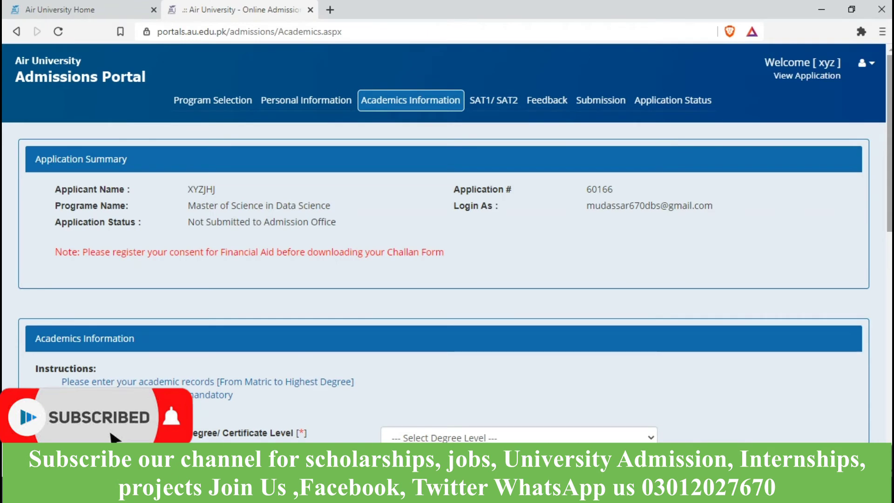
# Step: Choose SSC (Matriculation) as degree level, Matriculation as certificate, and enter majors 'sci'
pyautogui.scroll(-4, 448, 279)
pyautogui.click(518, 230)
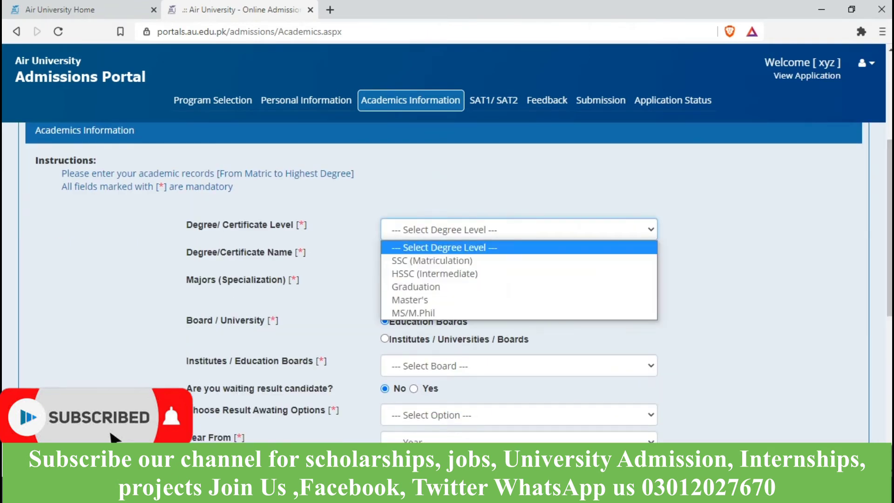
pyautogui.click(432, 261)
pyautogui.click(519, 257)
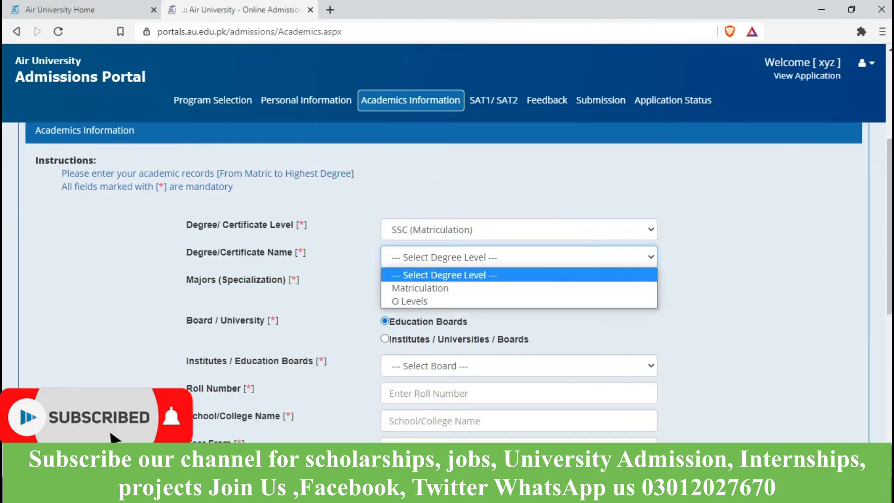
pyautogui.click(420, 288)
pyautogui.click(391, 284)
pyautogui.write('sci')
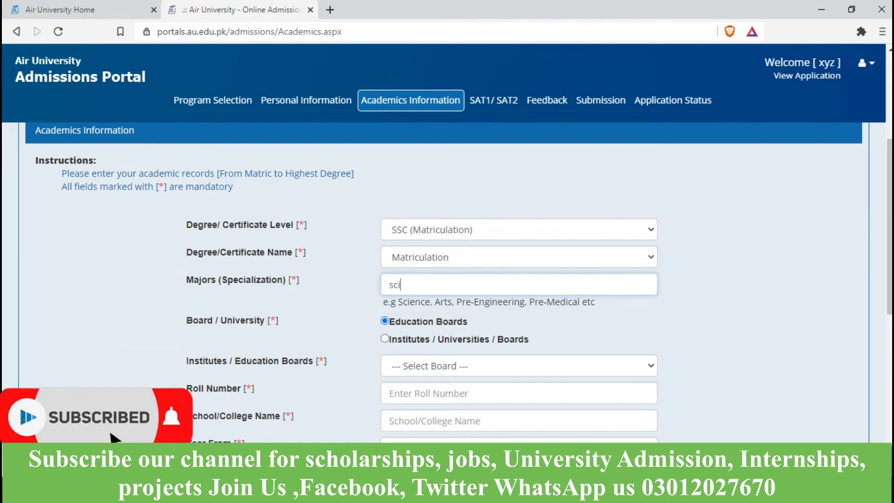
# Step: Keep the education boards option and select Lahore Board as the board
pyautogui.scroll(-1, 444, 282)
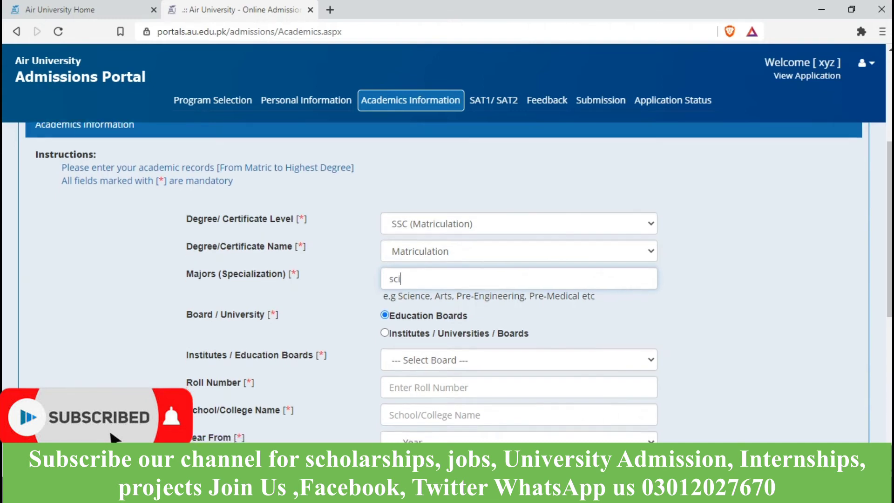
pyautogui.click(385, 282)
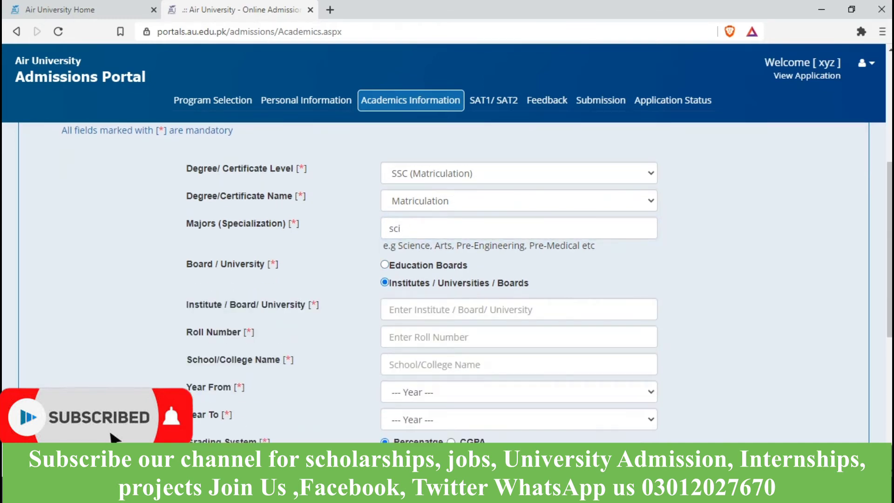
pyautogui.click(419, 309)
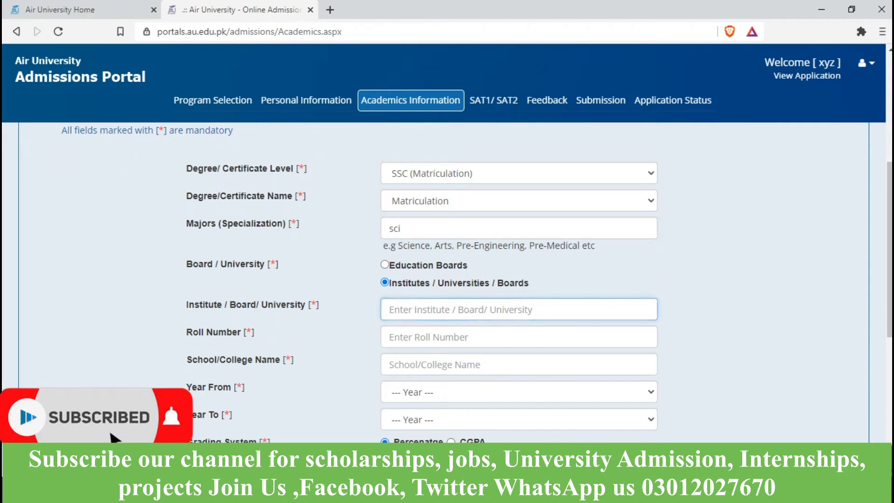
pyautogui.click(384, 265)
pyautogui.click(512, 309)
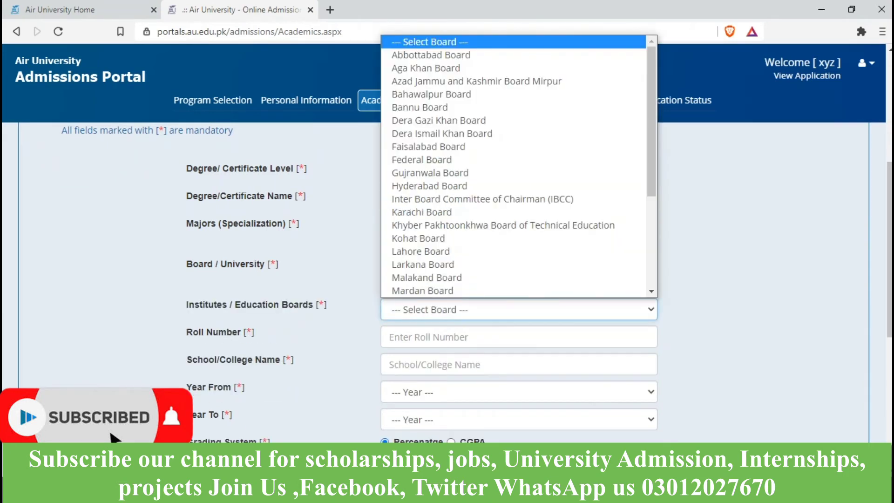
pyautogui.scroll(-1, 466, 264)
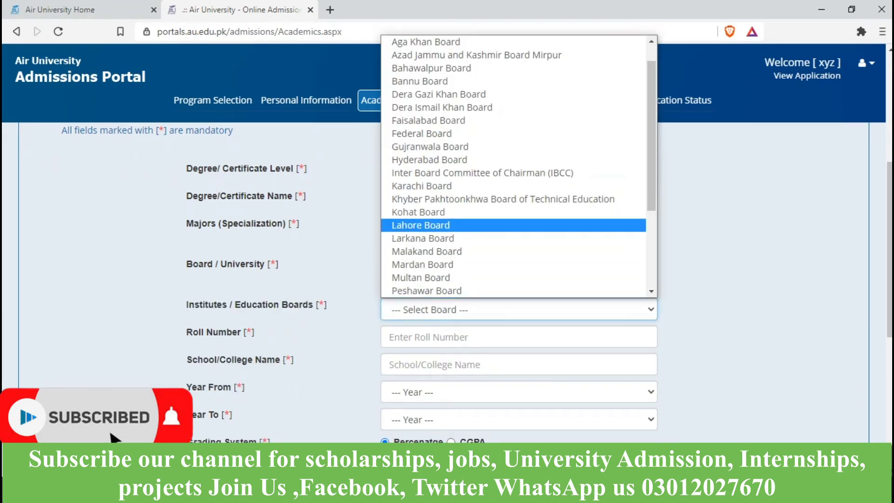
pyautogui.click(421, 225)
# Step: Enter the student's roll number and the school name 'jkkjk'
pyautogui.press('Tab')
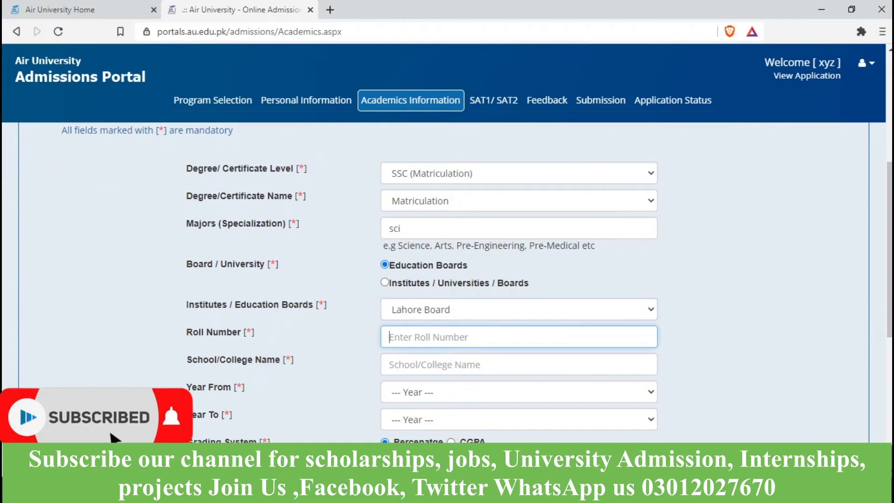
pyautogui.write('777889')
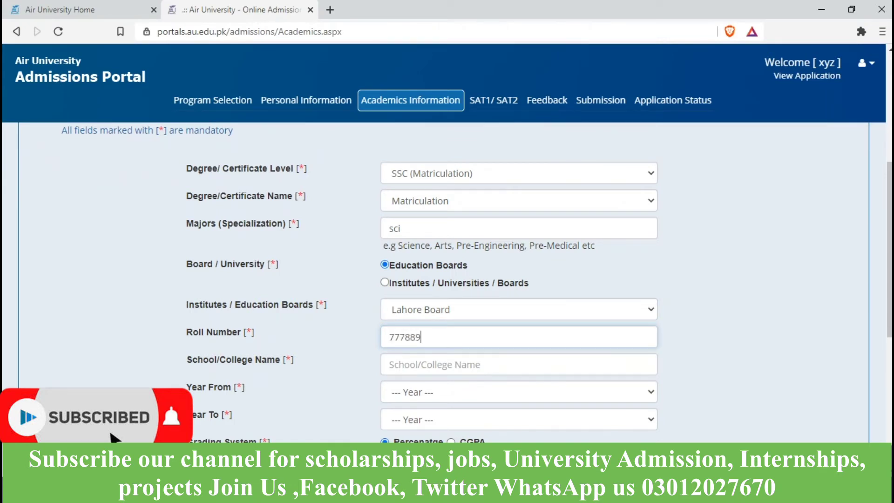
pyautogui.press('Tab')
pyautogui.write('jkkjk')
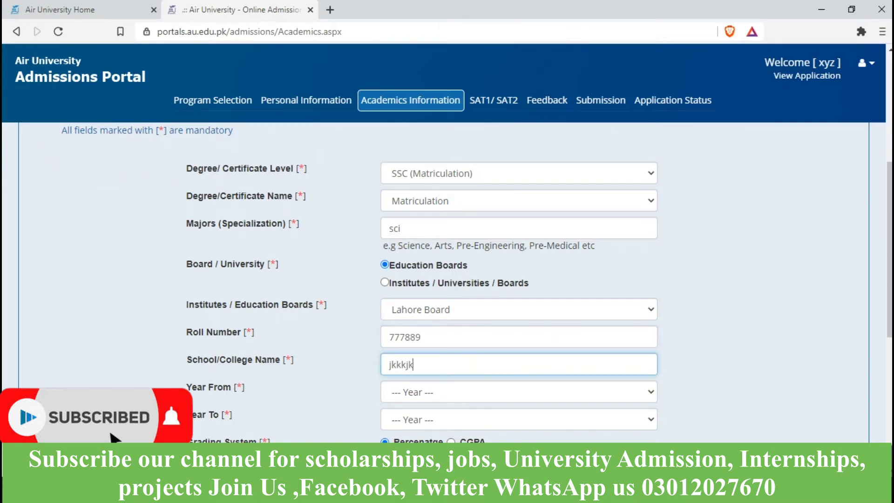
# Step: Set the Year From to 2010
pyautogui.press('Tab')
pyautogui.hotkey('alt', 'Down')
pyautogui.write('2008')
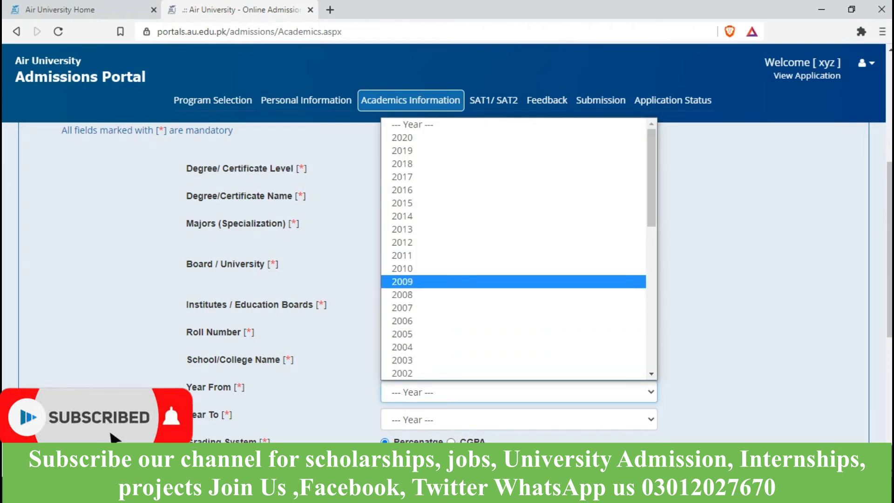
pyautogui.press('Up')
pyautogui.press('Down')
pyautogui.press('Down')
pyautogui.press('Down')
pyautogui.press('Down')
pyautogui.press('Down')
pyautogui.press('Down')
pyautogui.press('Down')
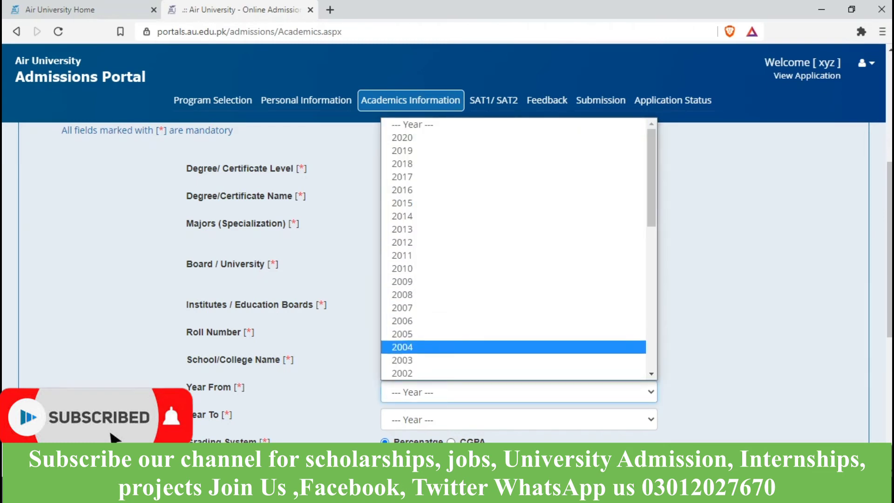
pyautogui.press('Down')
pyautogui.press('Down')
pyautogui.press('Up')
pyautogui.press('Up')
pyautogui.press('Up')
pyautogui.press('Up')
pyautogui.press('Up')
pyautogui.press('Up')
pyautogui.press('Up')
pyautogui.press('Up')
pyautogui.press('Up')
pyautogui.press('Up')
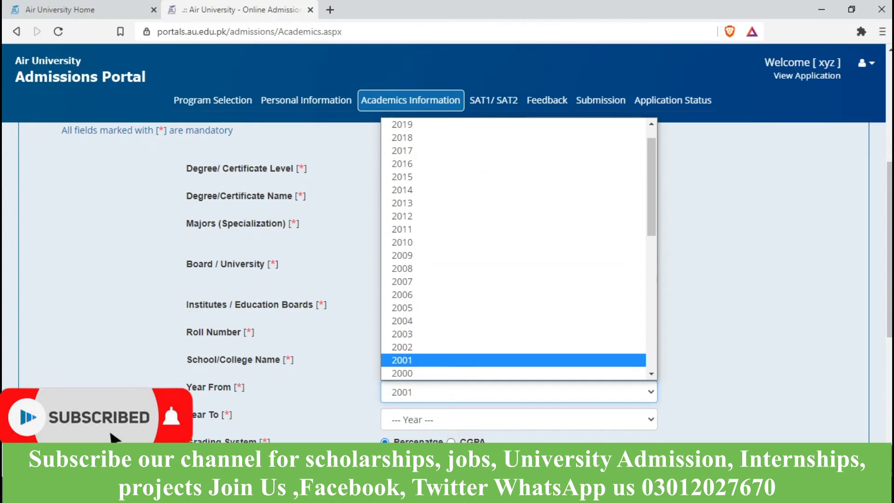
pyautogui.press('Return')
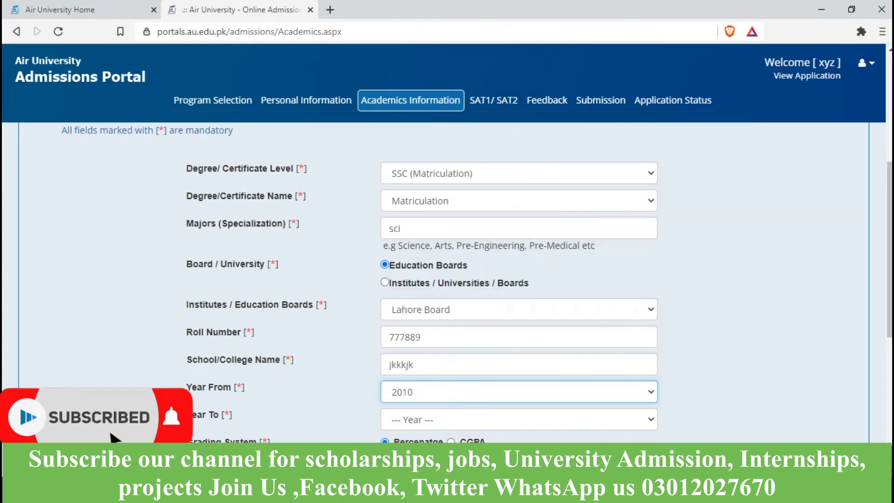